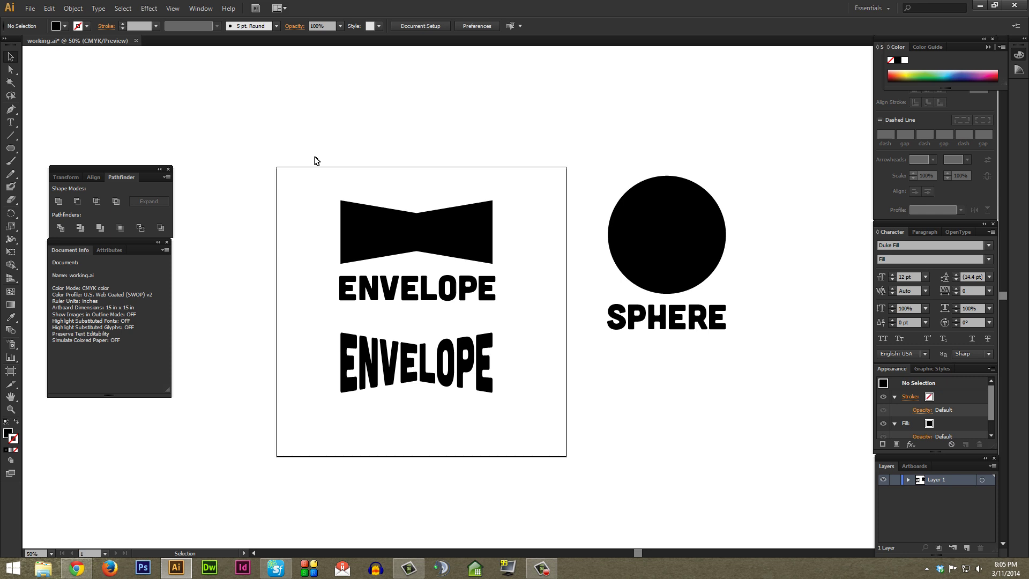
# Try retyping the warped ENVELOPE text as 'CHANGE IT', then undo back to ENVELOPE
pyautogui.moveTo(318, 154); pyautogui.dragTo(363, 157)
pyautogui.doubleClick(388, 364)
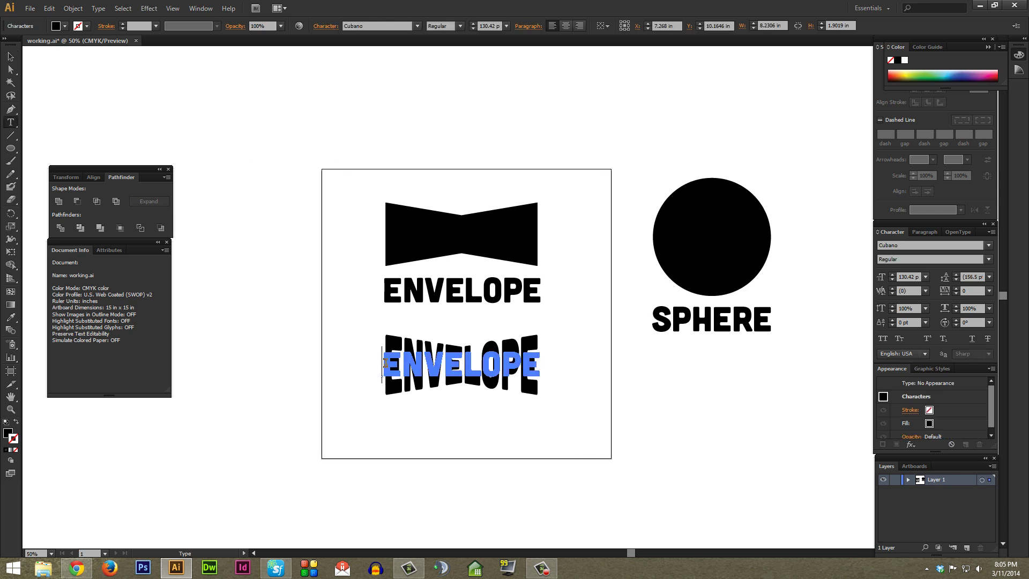
pyautogui.moveTo(383, 363); pyautogui.dragTo(596, 368)
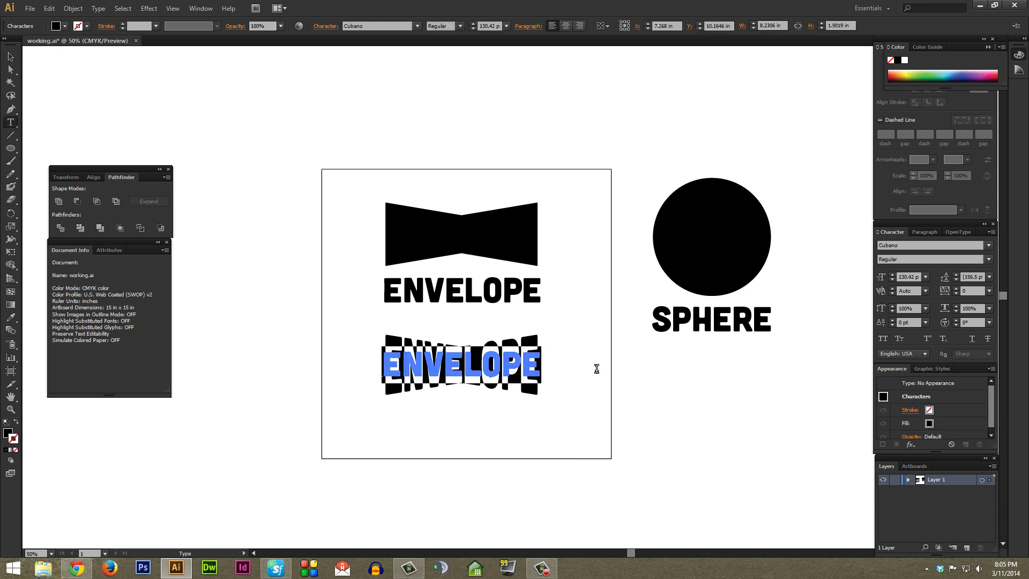
pyautogui.write('CHANGE IT')
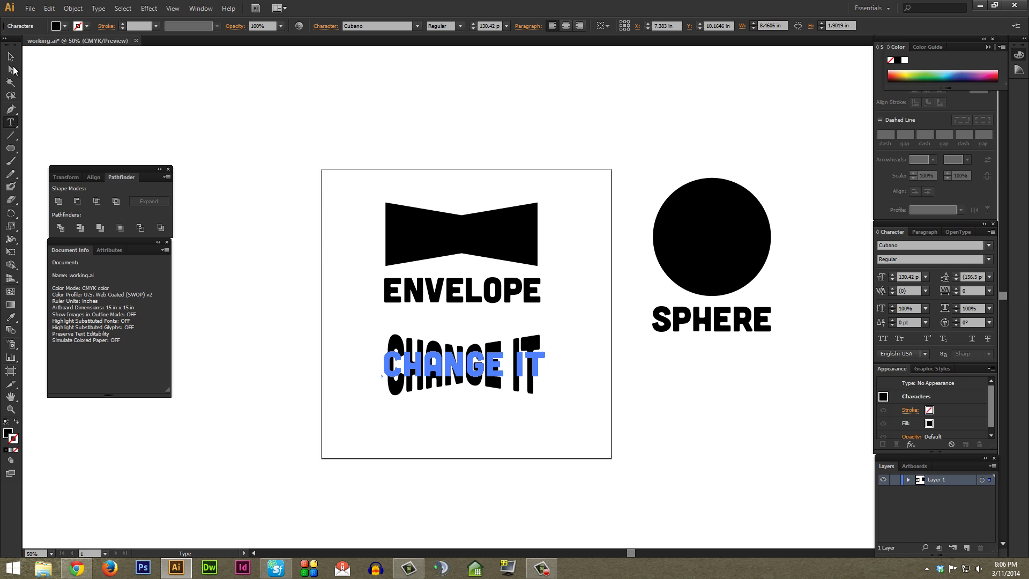
pyautogui.click(11, 56)
pyautogui.click(292, 186)
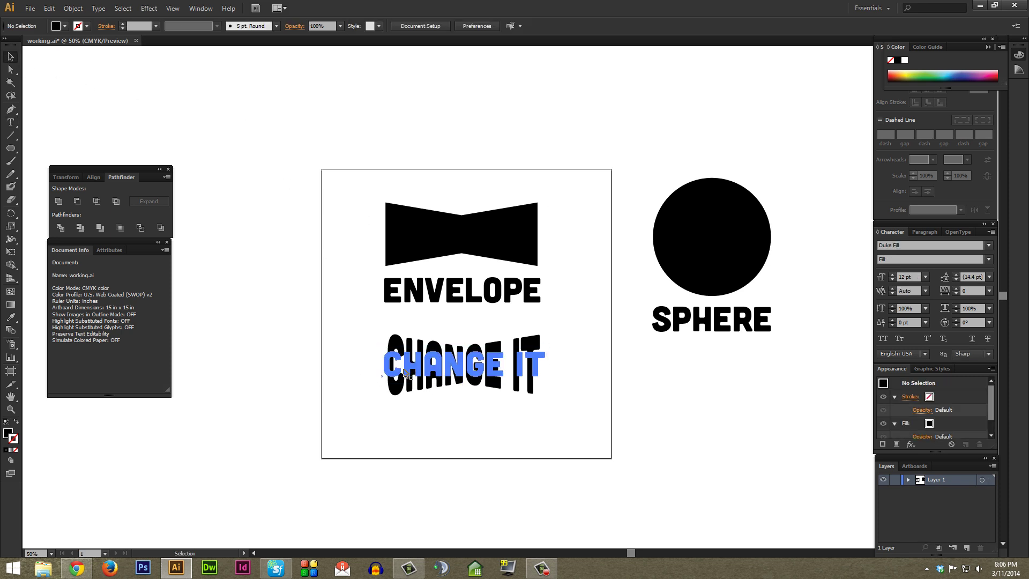
pyautogui.hotkey('ctrl', 'z')
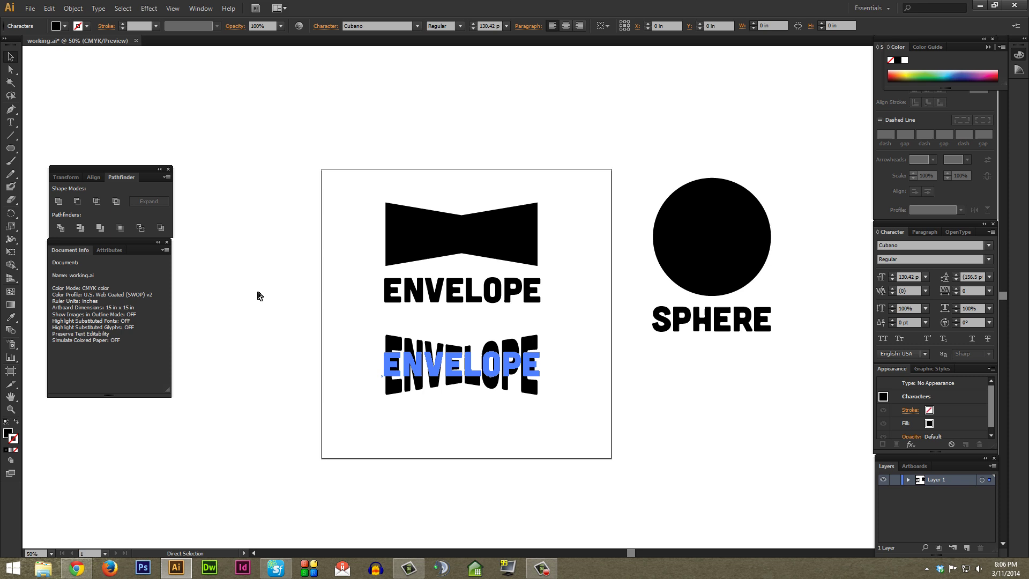
# Draw a black rectangle left of the artboard and add an anchor at its top-middle
pyautogui.moveTo(239, 327); pyautogui.dragTo(418, 338)
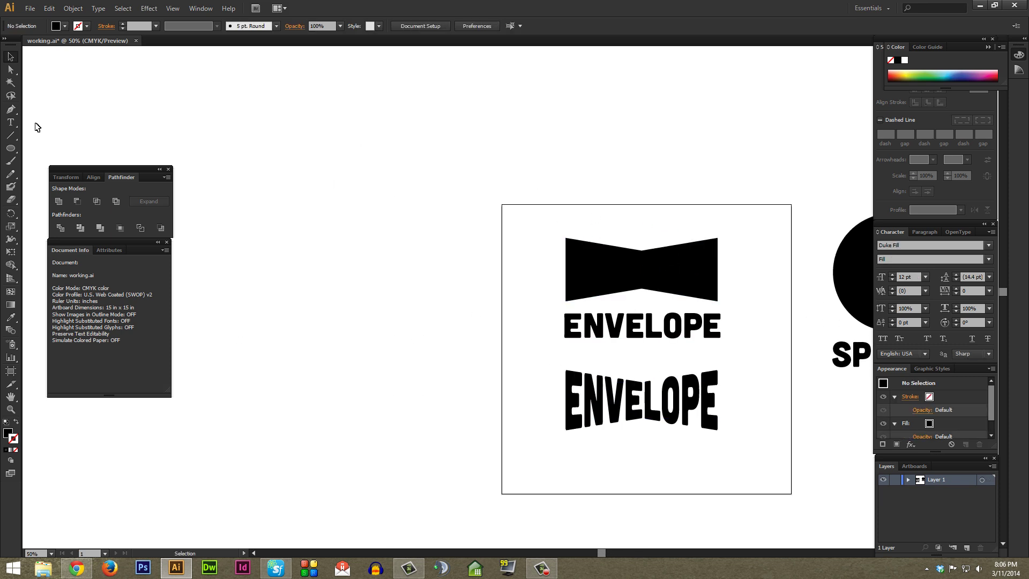
pyautogui.click(12, 149)
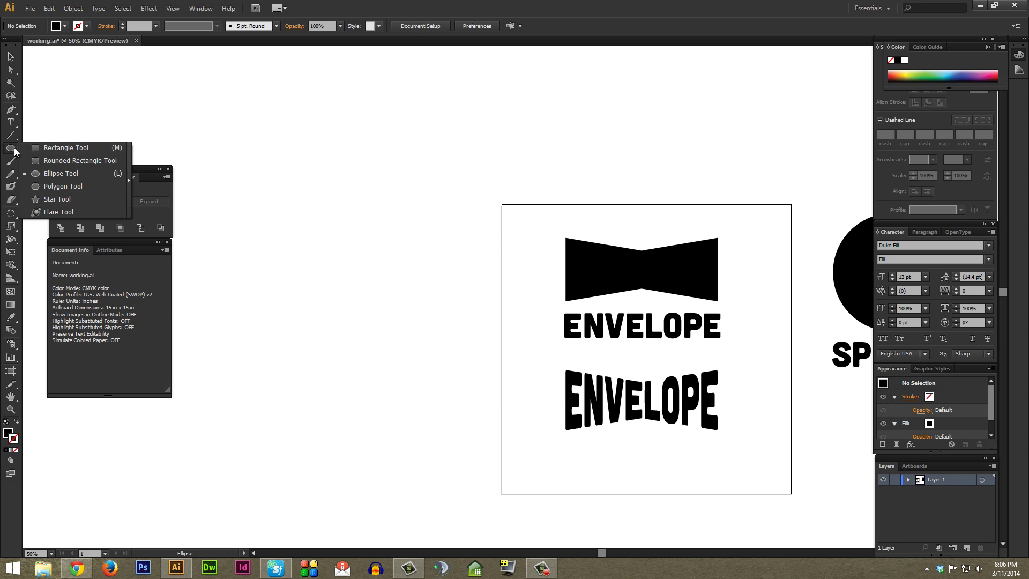
pyautogui.click(72, 148)
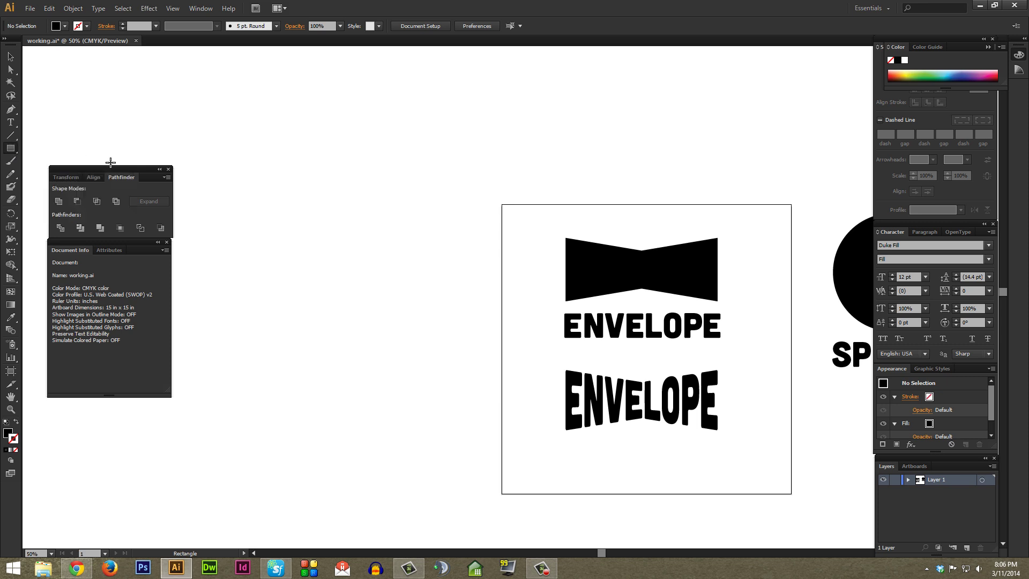
pyautogui.moveTo(275, 259); pyautogui.dragTo(442, 327)
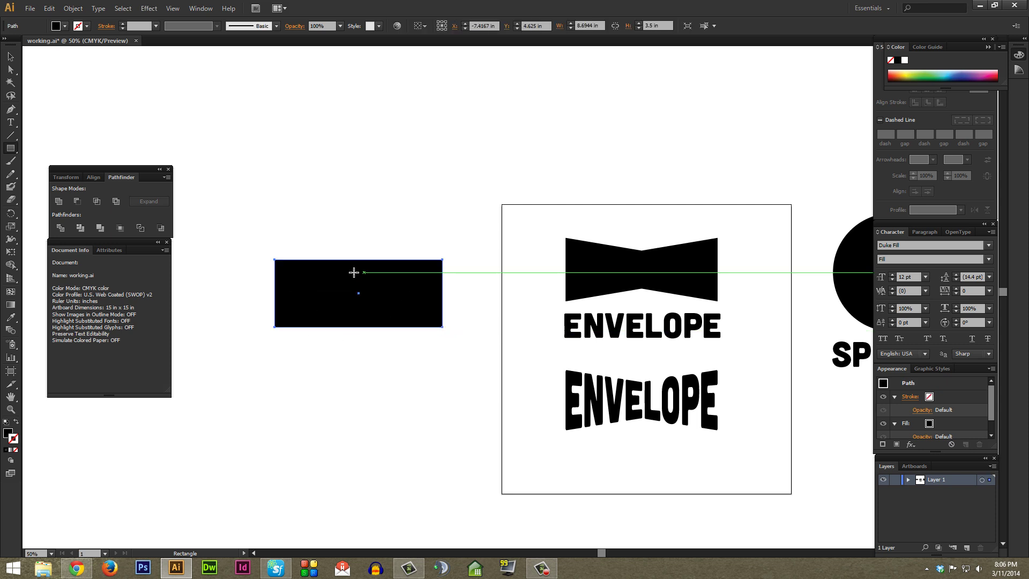
pyautogui.press('+')
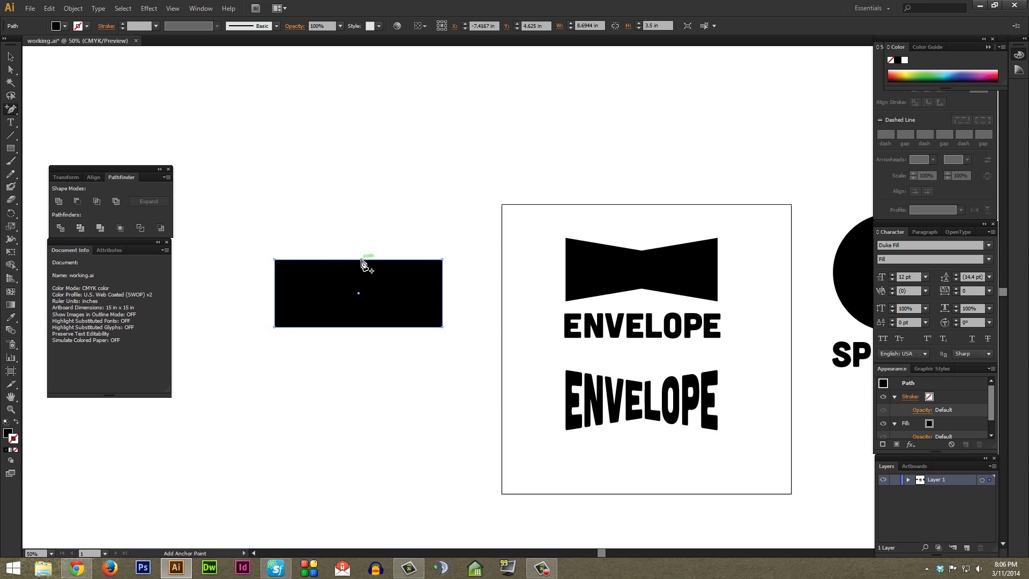
pyautogui.click(361, 260)
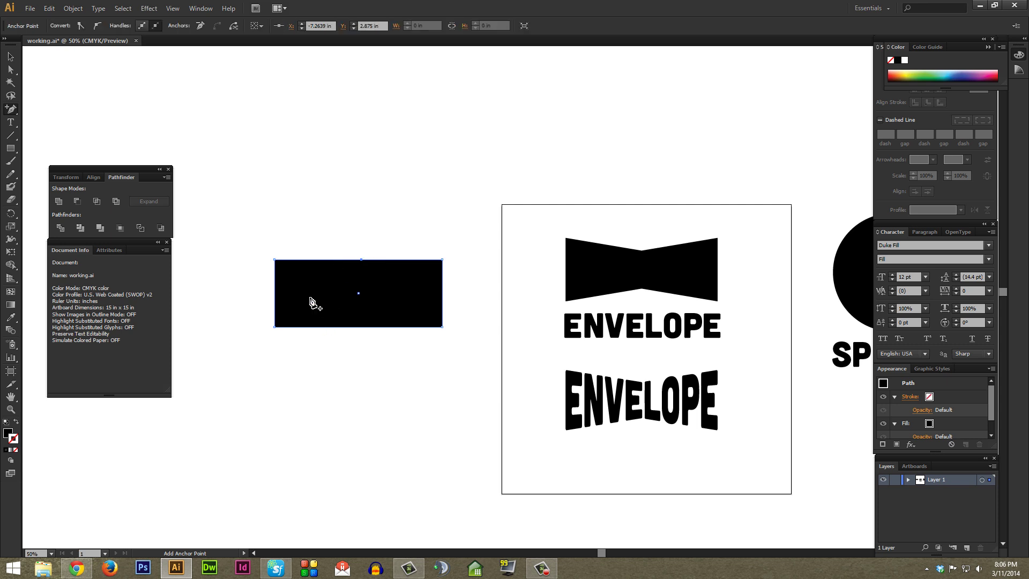
# Make the rectangle outline-only and pull its top-middle anchor down into a shallow V
pyautogui.click(16, 423)
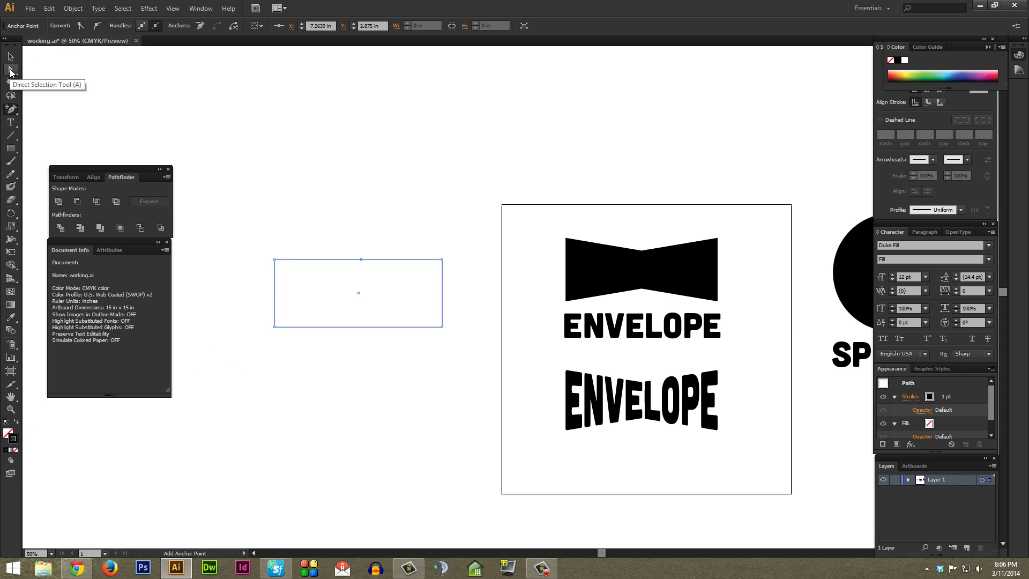
pyautogui.click(10, 70)
pyautogui.click(360, 253)
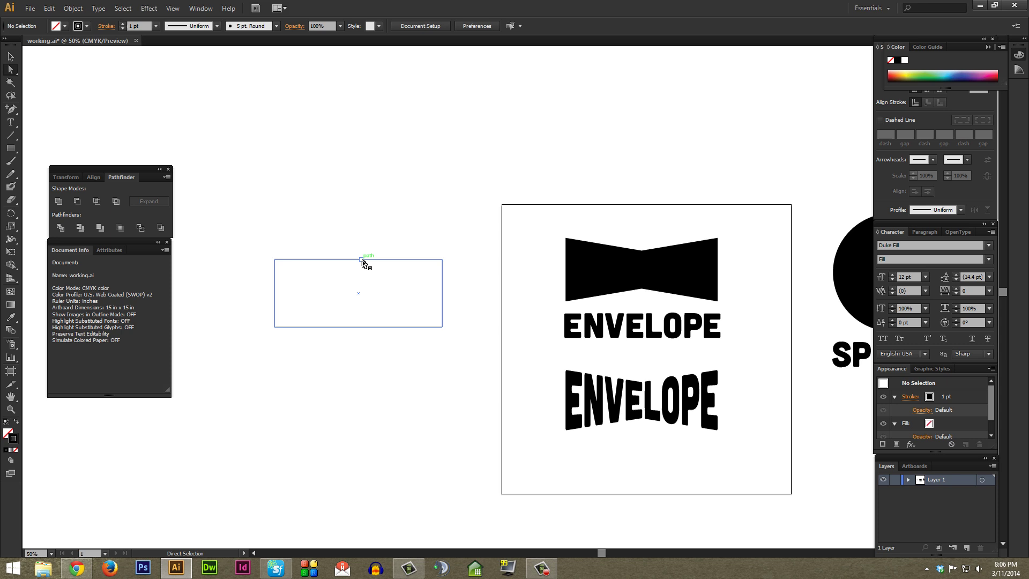
pyautogui.moveTo(359, 259); pyautogui.dragTo(359, 270)
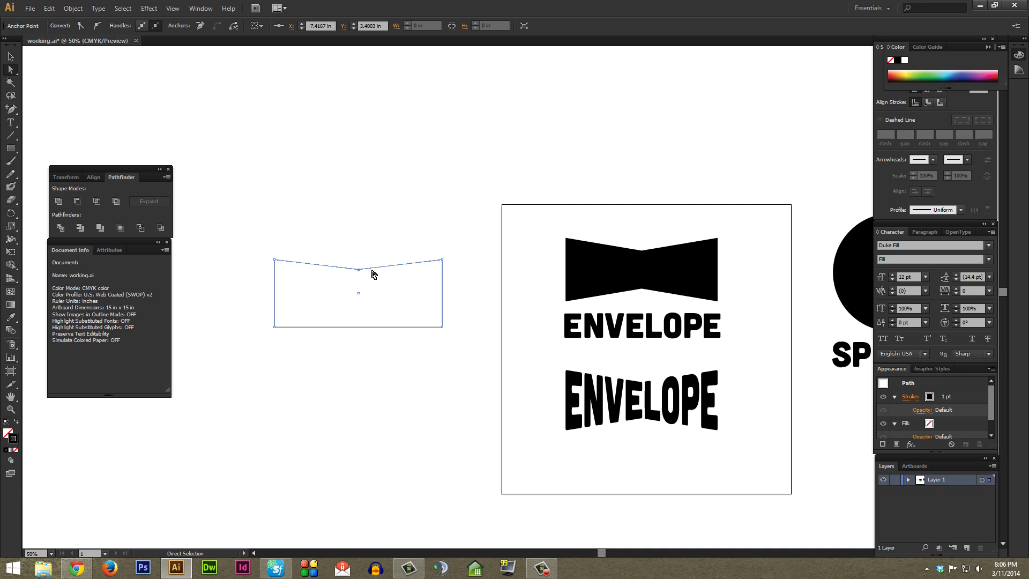
pyautogui.moveTo(359, 272)
pyautogui.mouseDown()
pyautogui.moveTo(382, 268)
pyautogui.moveTo(347, 244)
pyautogui.moveTo(344, 275)
pyautogui.moveTo(359, 272)
pyautogui.mouseUp()
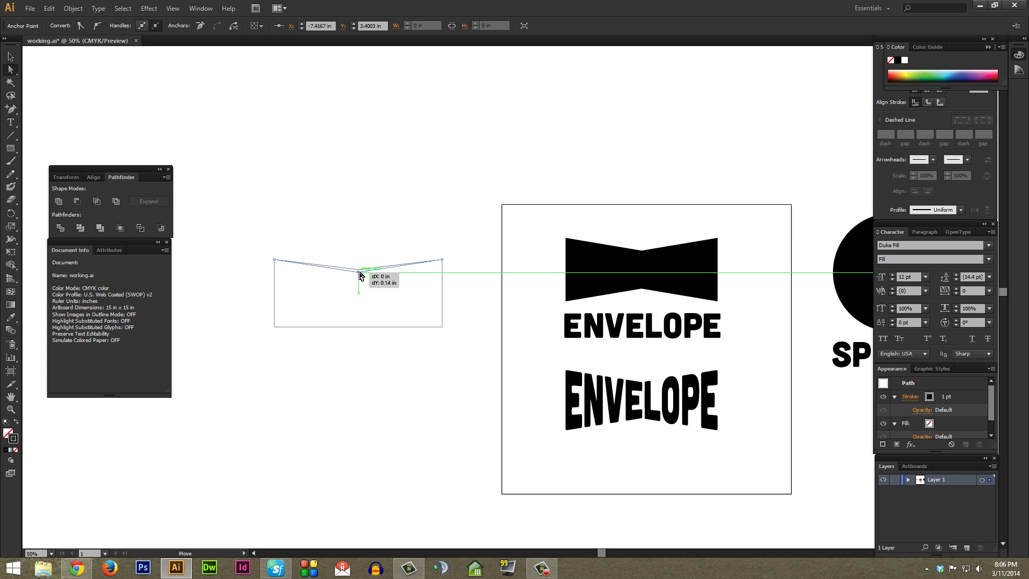
pyautogui.moveTo(359, 273); pyautogui.dragTo(359, 272)
# Delete the rectangle's two bottom anchors, leaving only the V-shaped top line
pyautogui.click(54, 89)
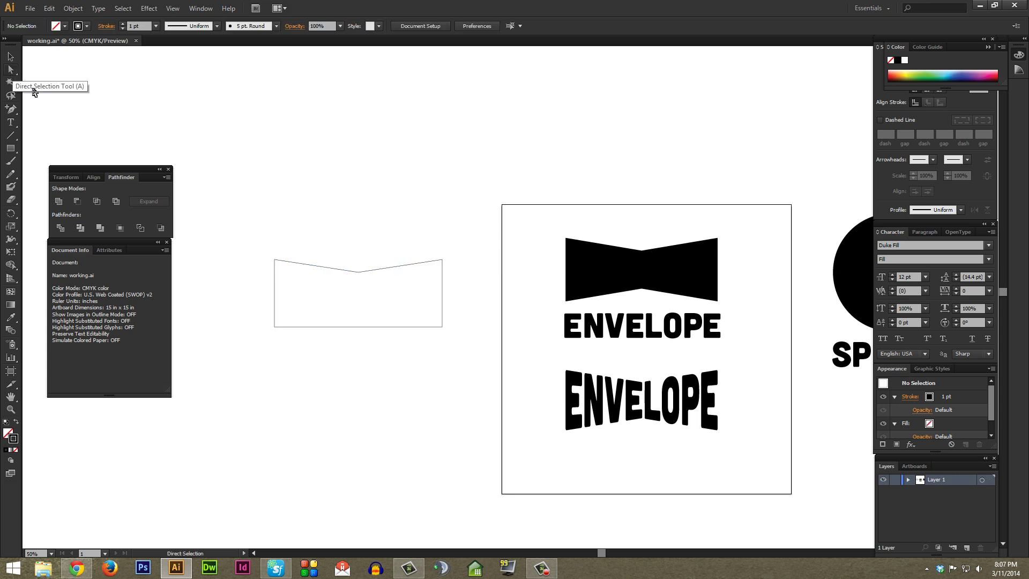
pyautogui.moveTo(217, 368); pyautogui.dragTo(469, 321)
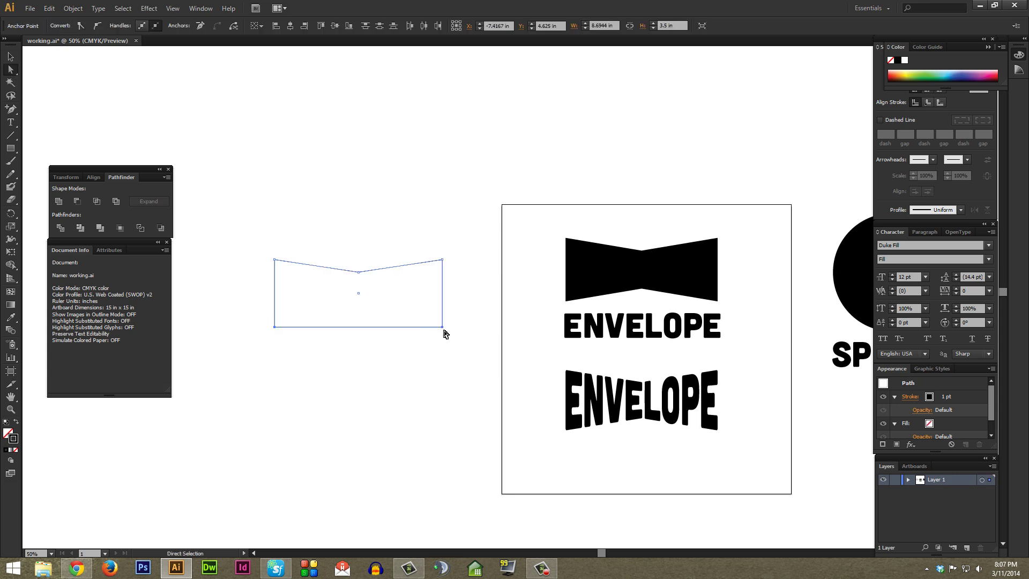
pyautogui.press('Delete')
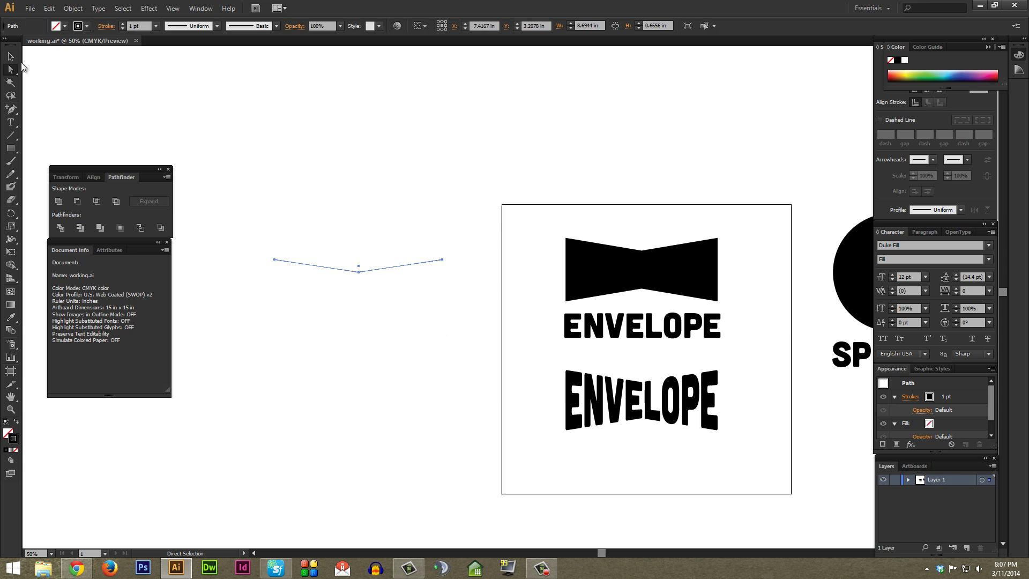
# Duplicate the V line below and flip the copy so it peaks upward
pyautogui.press('v')
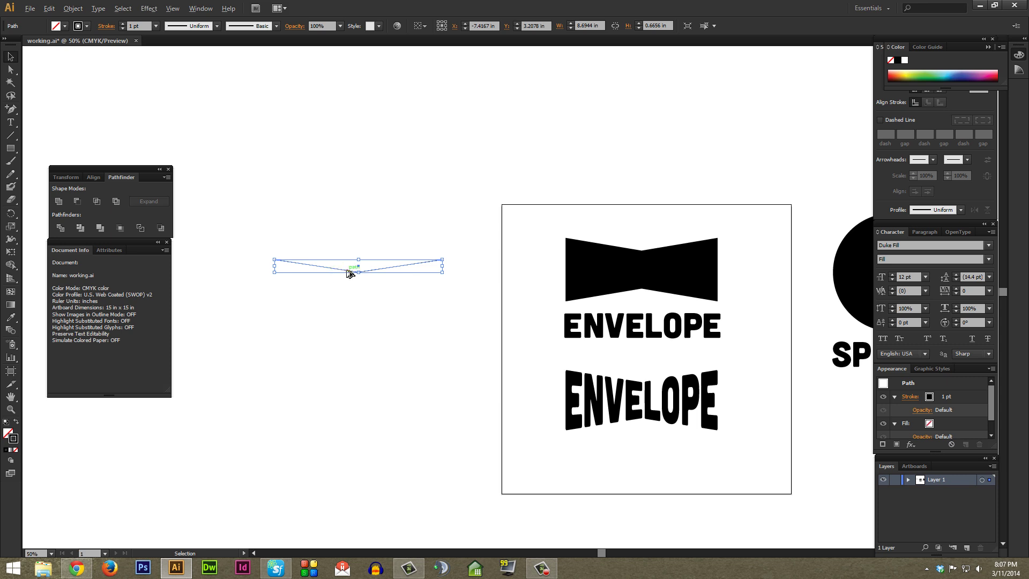
pyautogui.moveTo(349, 273); pyautogui.dragTo(351, 321)
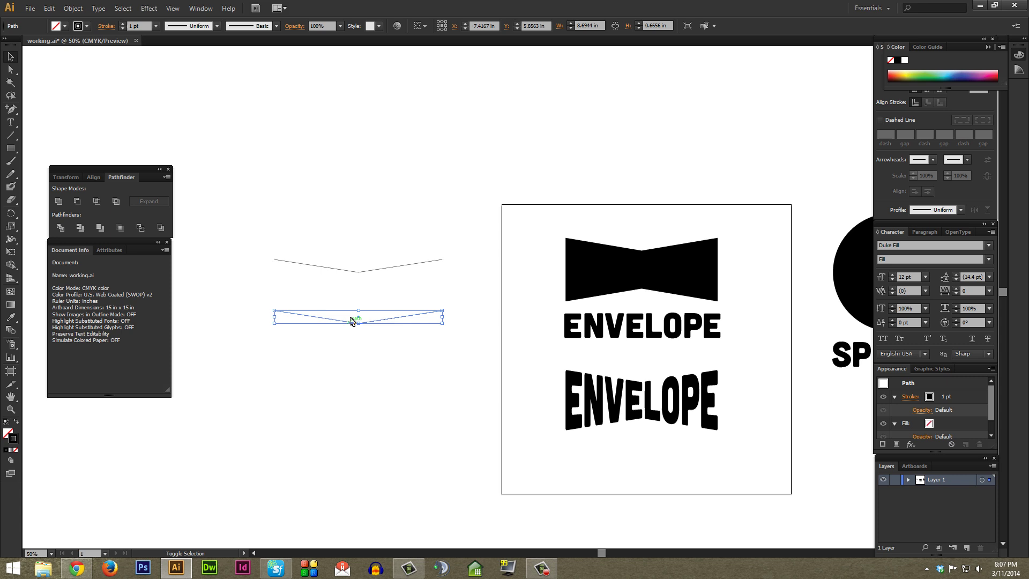
pyautogui.click(329, 294)
pyautogui.click(370, 321)
pyautogui.hotkey('ctrl', 'shift', 'b')
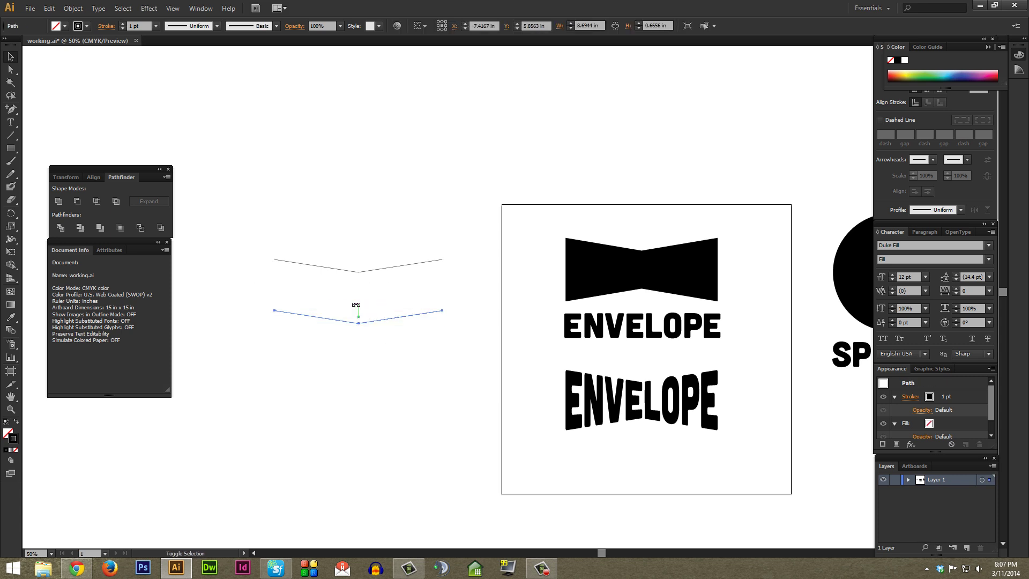
pyautogui.moveTo(356, 305); pyautogui.dragTo(356, 363)
pyautogui.click(397, 328)
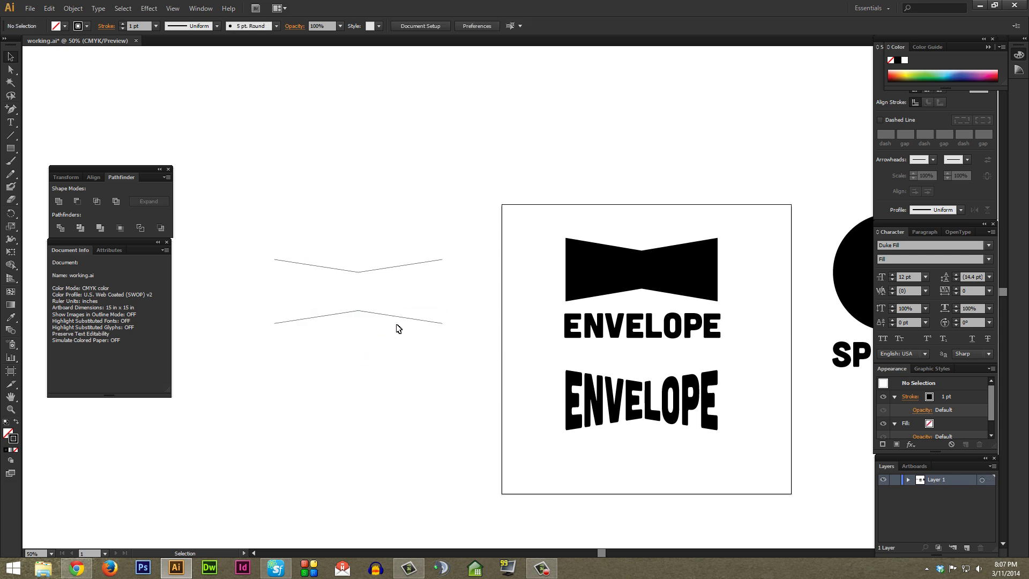
pyautogui.moveTo(404, 319); pyautogui.dragTo(420, 329)
pyautogui.click(419, 312)
# Connect the left and right ends of both lines with the Pen into a closed bow-tie
pyautogui.moveTo(11, 109); pyautogui.dragTo(53, 108)
pyautogui.click(274, 260)
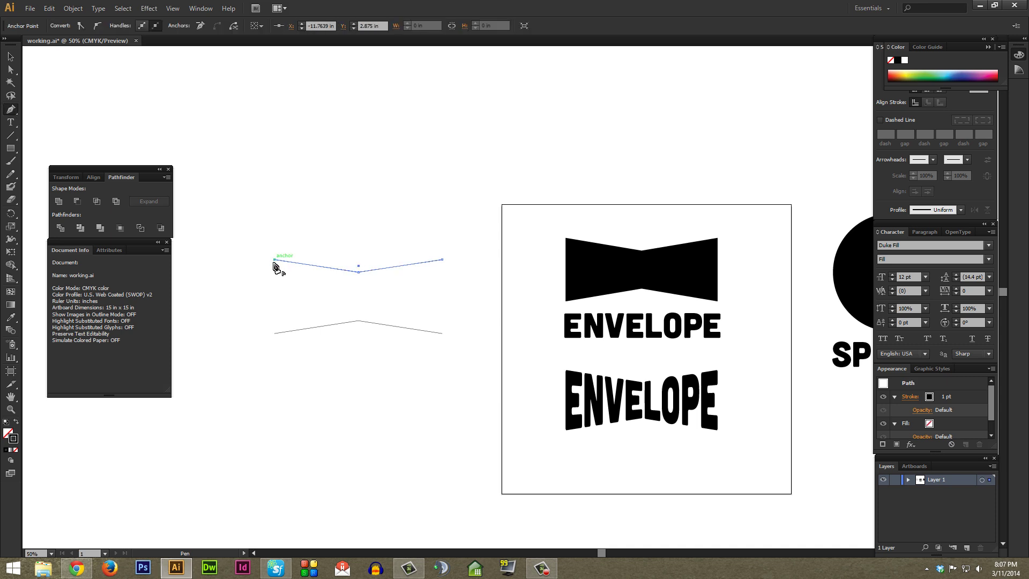
pyautogui.click(275, 332)
pyautogui.click(442, 260)
pyautogui.click(442, 333)
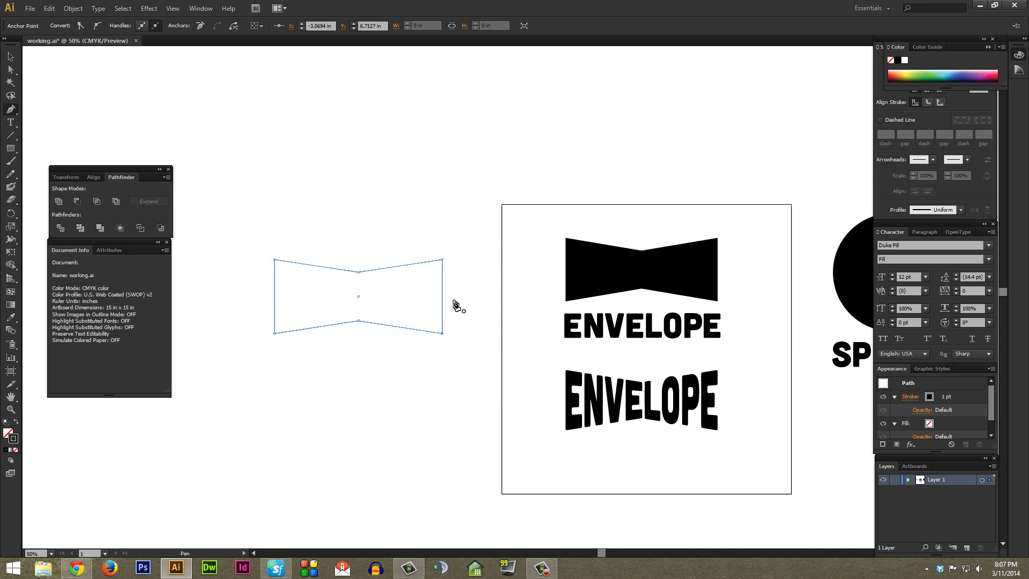
pyautogui.press('v')
pyautogui.click(453, 214)
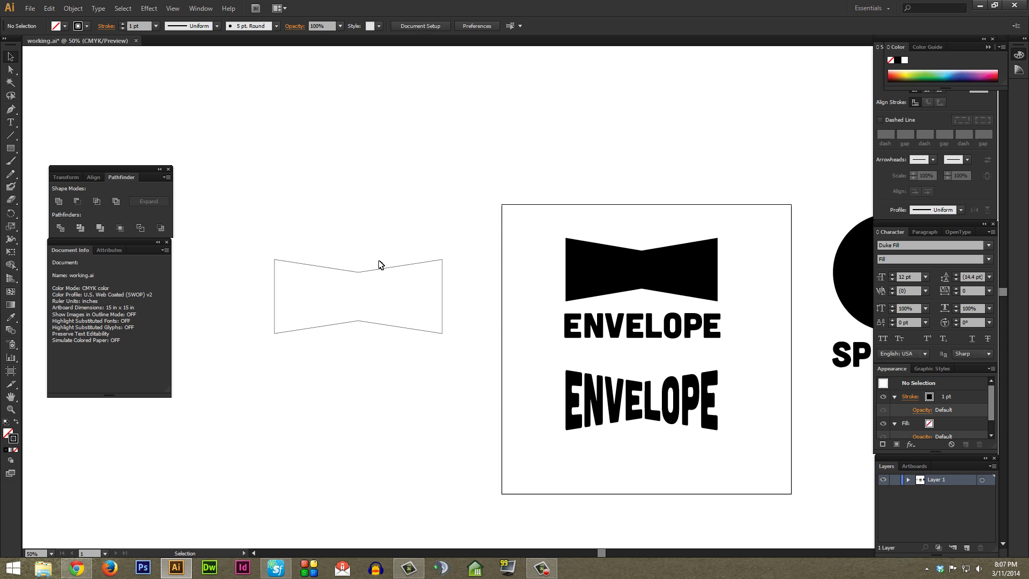
# Move the bow-tie up and right and swap fill and stroke to make it solid black
pyautogui.moveTo(380, 264); pyautogui.dragTo(408, 226)
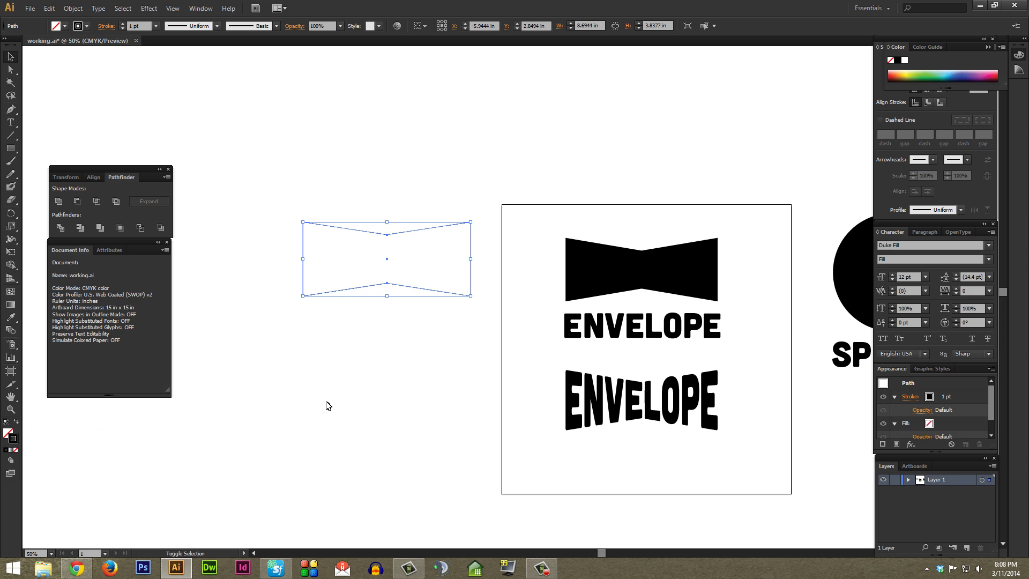
pyautogui.hotkey('shift', 'x')
pyautogui.click(362, 347)
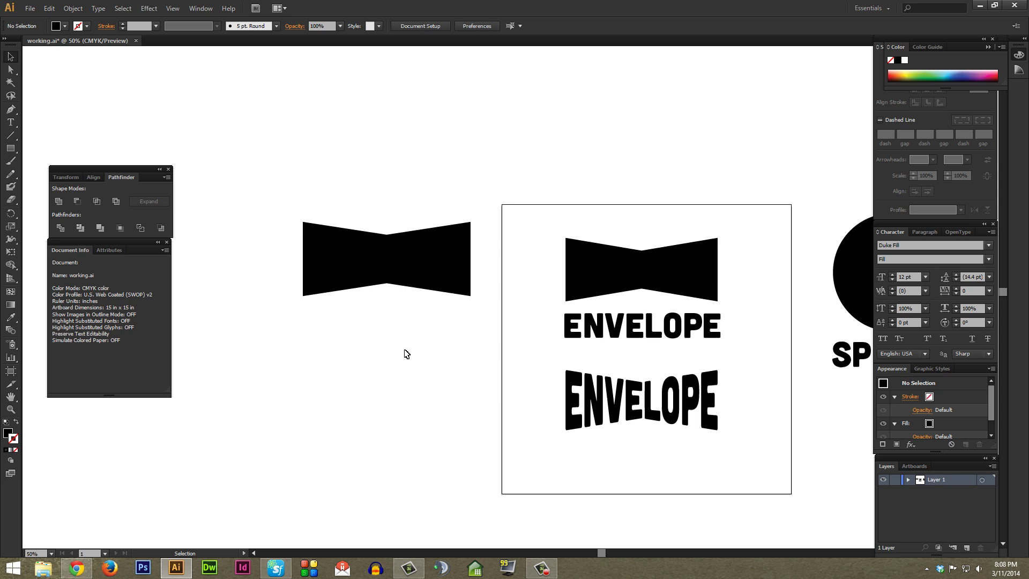
# Alt-drag a copy of the ENVELOPE text to sit under the bow-tie
pyautogui.click(427, 267)
pyautogui.click(638, 324)
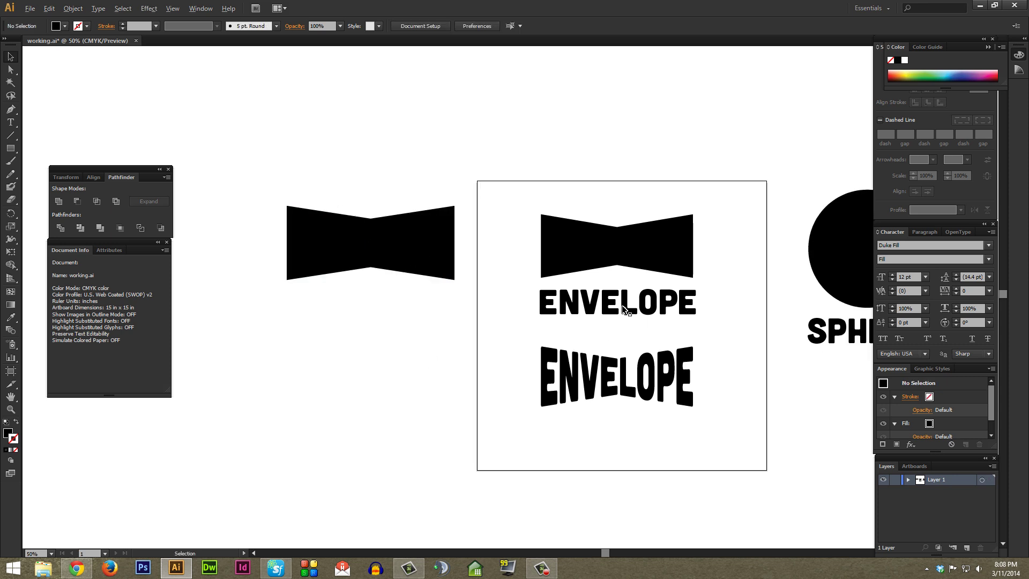
pyautogui.moveTo(624, 309); pyautogui.dragTo(381, 312)
pyautogui.click(395, 344)
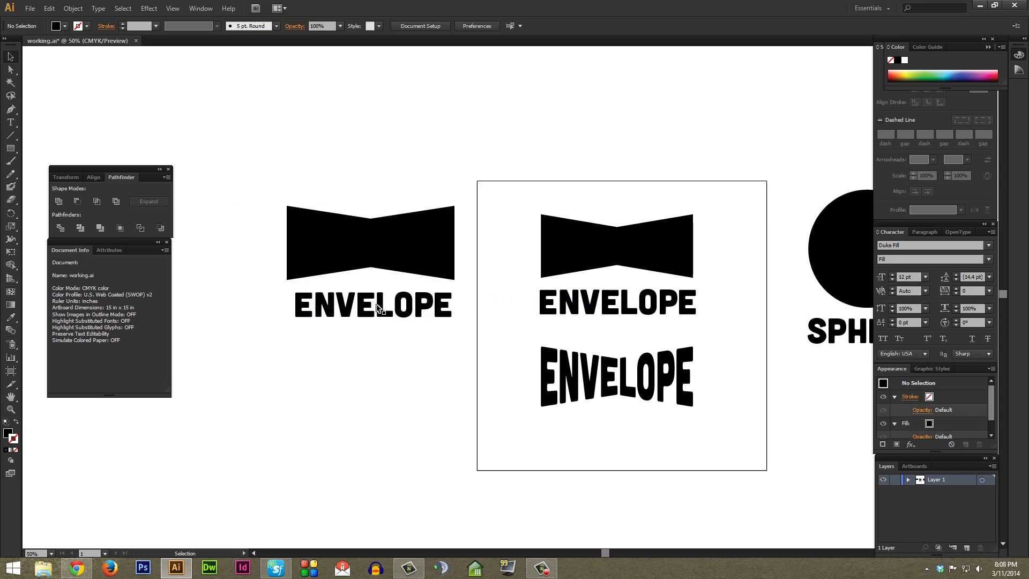
pyautogui.click(339, 298)
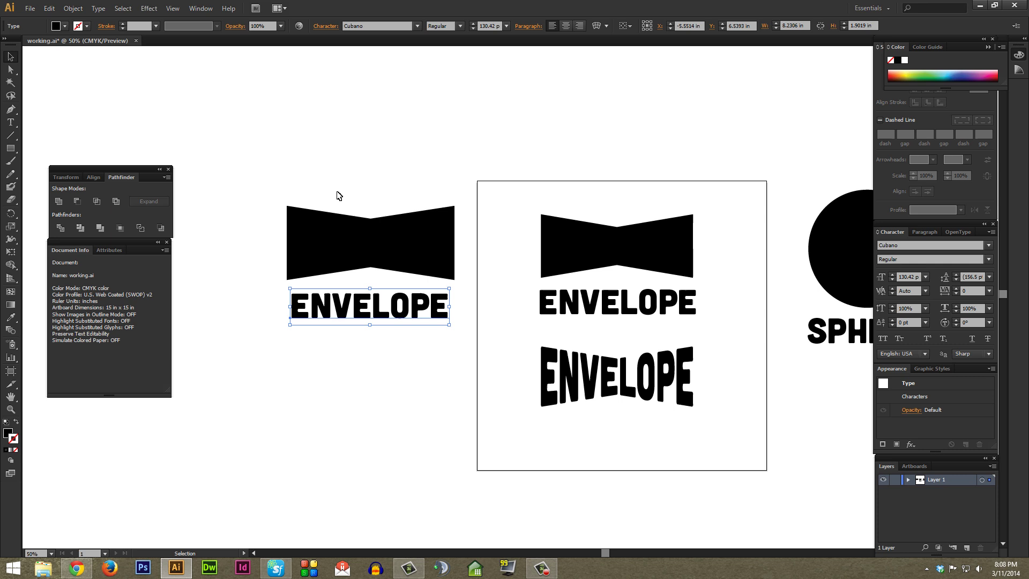
# Nudge the copied ENVELOPE text down and right-click the bow-tie for its stacking options
pyautogui.click(363, 246)
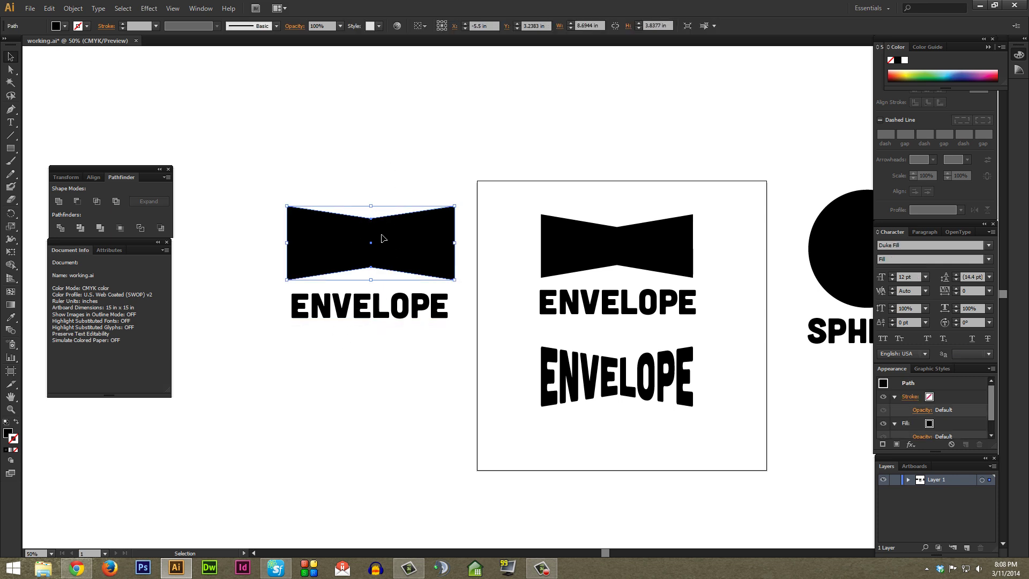
pyautogui.moveTo(362, 311); pyautogui.dragTo(363, 320)
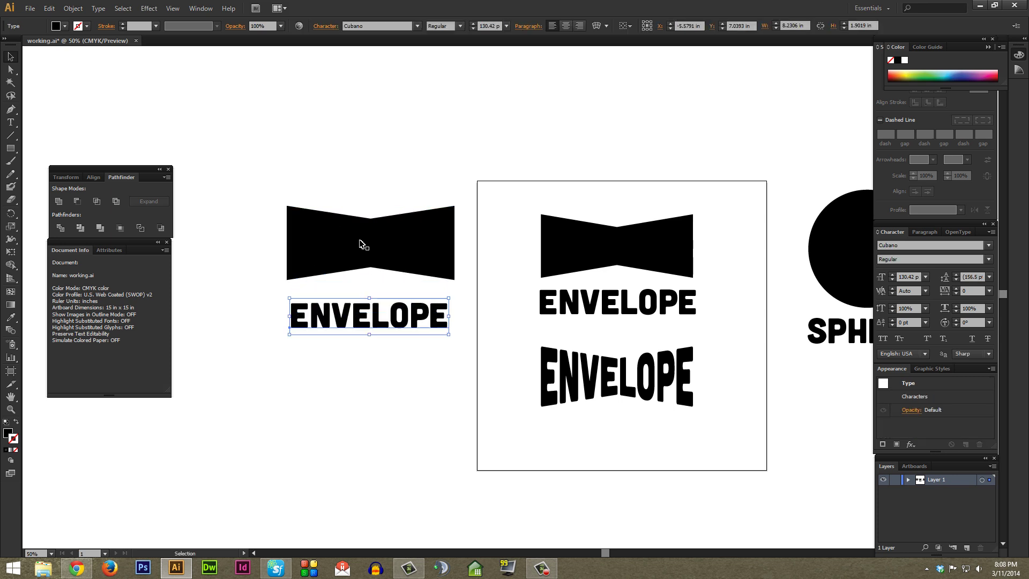
pyautogui.moveTo(329, 172); pyautogui.dragTo(352, 255)
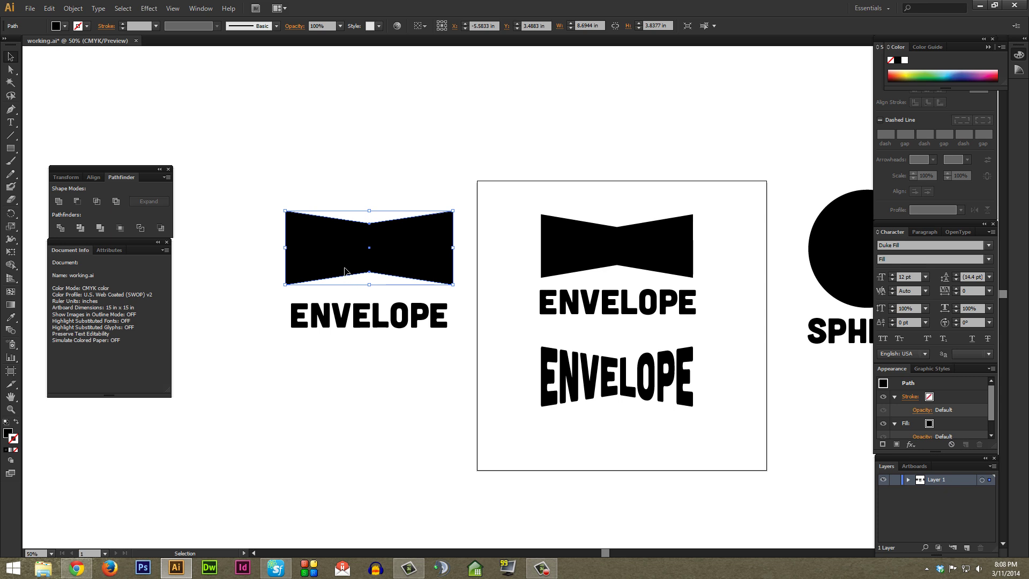
pyautogui.rightClick(397, 252)
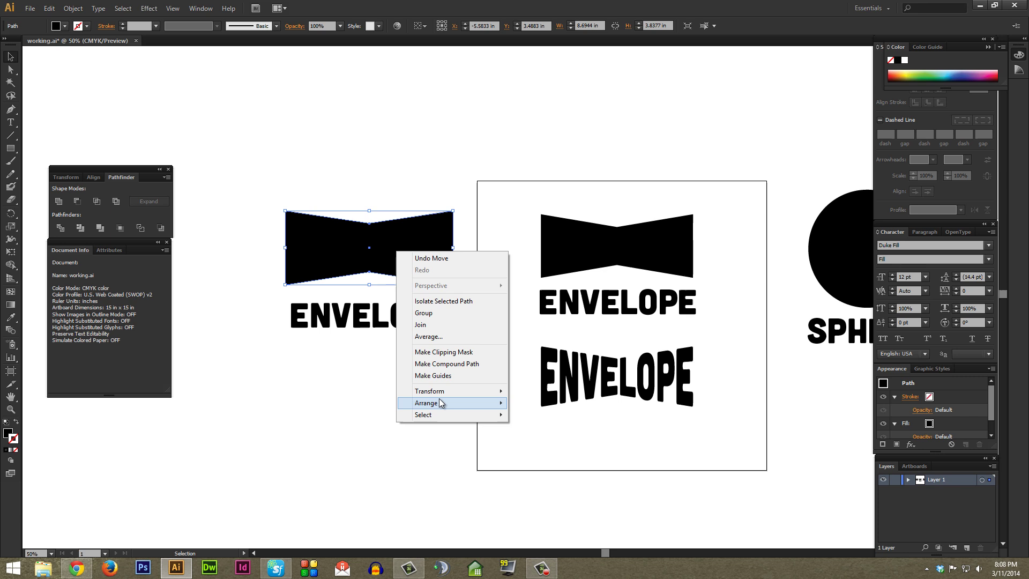
# Bring the bow-tie to front and select it together with the ENVELOPE copy
pyautogui.moveTo(440, 403)
pyautogui.click(542, 403)
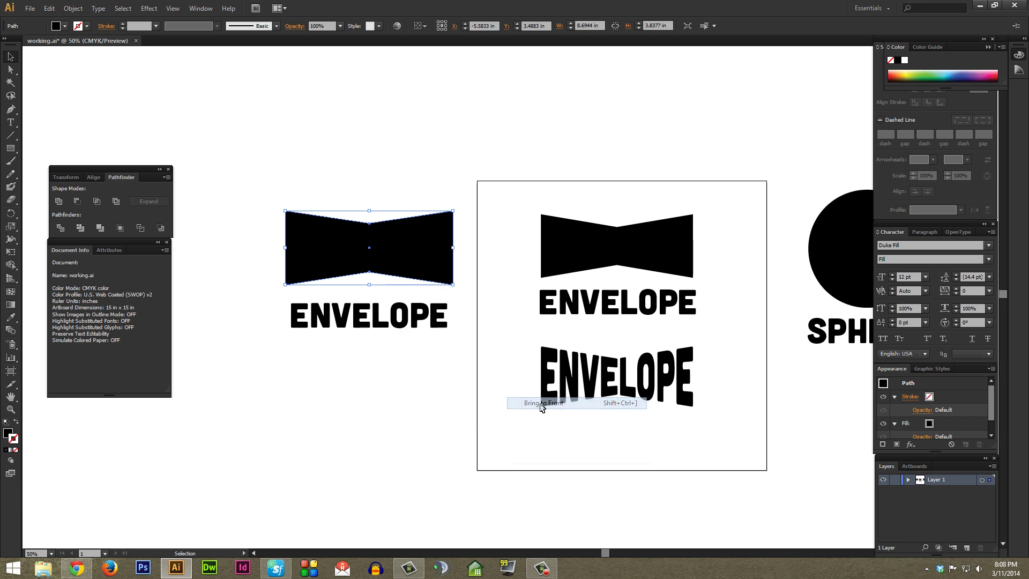
pyautogui.click(406, 345)
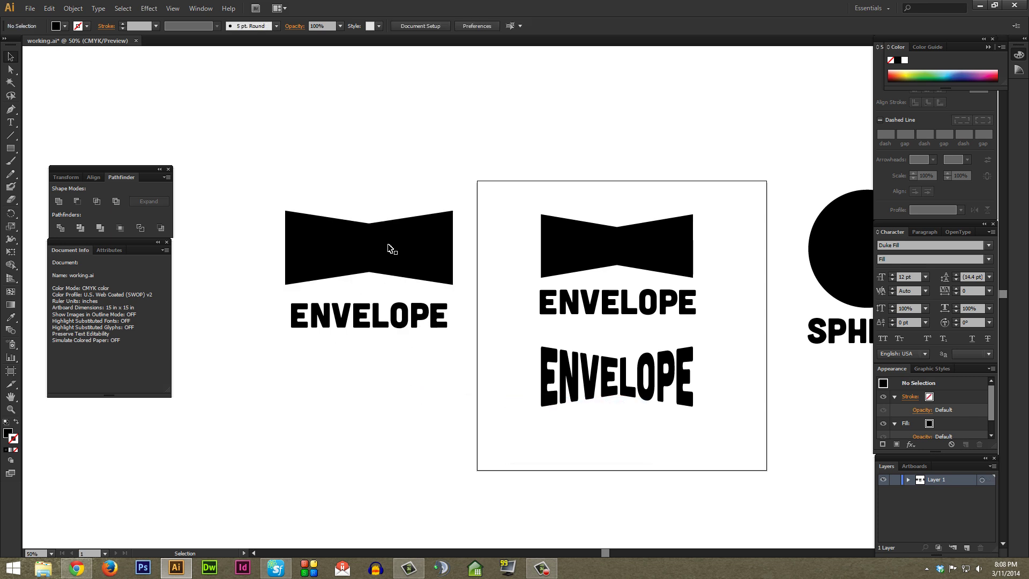
pyautogui.moveTo(270, 142); pyautogui.dragTo(413, 365)
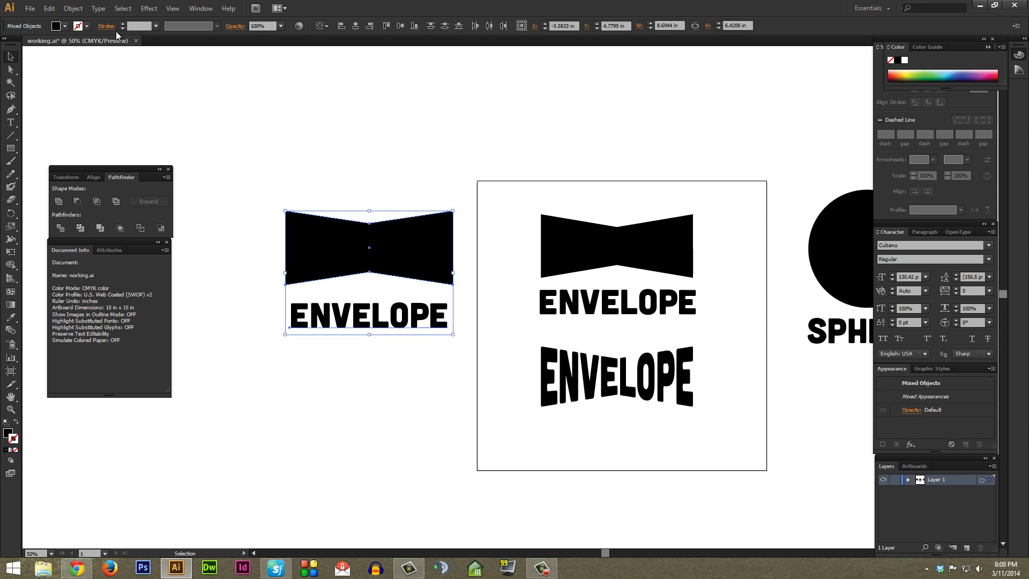
pyautogui.click(74, 8)
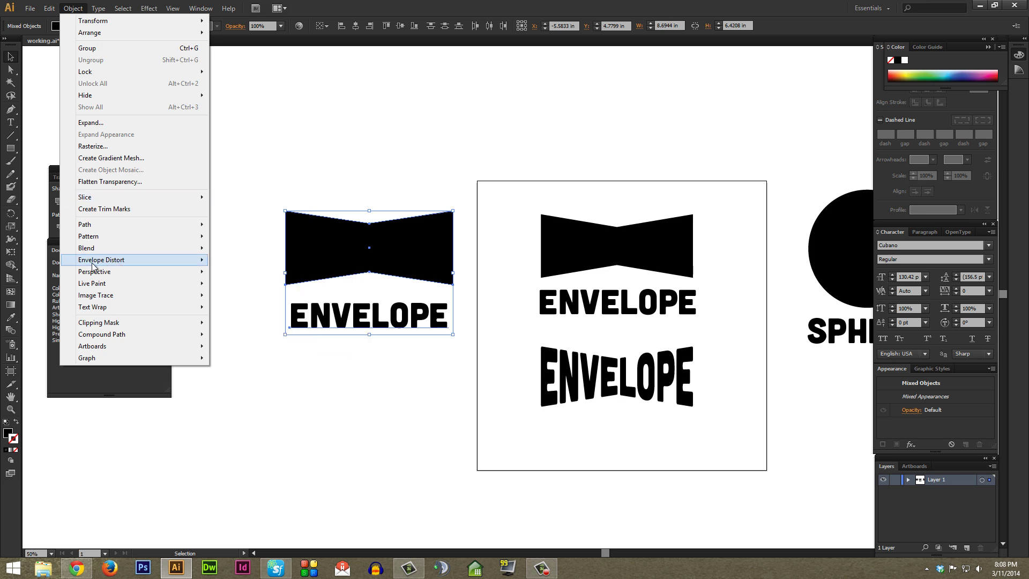
pyautogui.moveTo(116, 265)
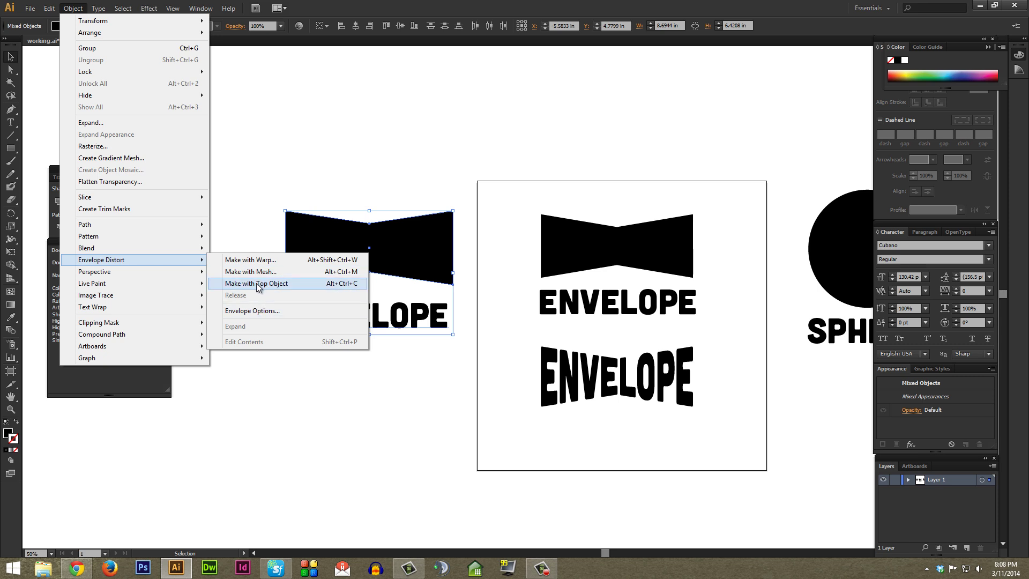
# Apply Envelope Distort > Make with Top Object to warp ENVELOPE into the bow-tie
pyautogui.click(258, 285)
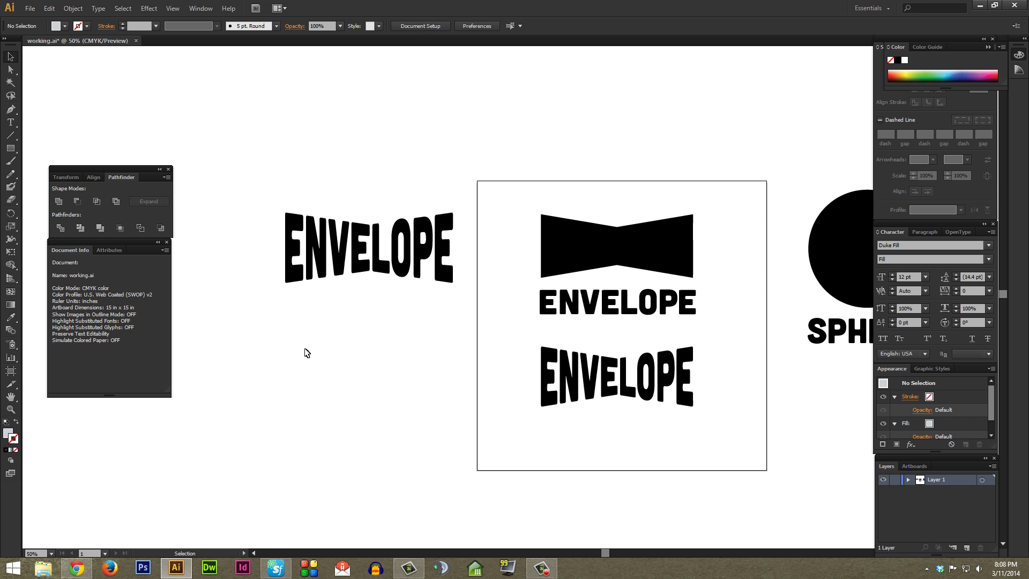
pyautogui.moveTo(390, 347); pyautogui.dragTo(368, 371)
pyautogui.click(399, 298)
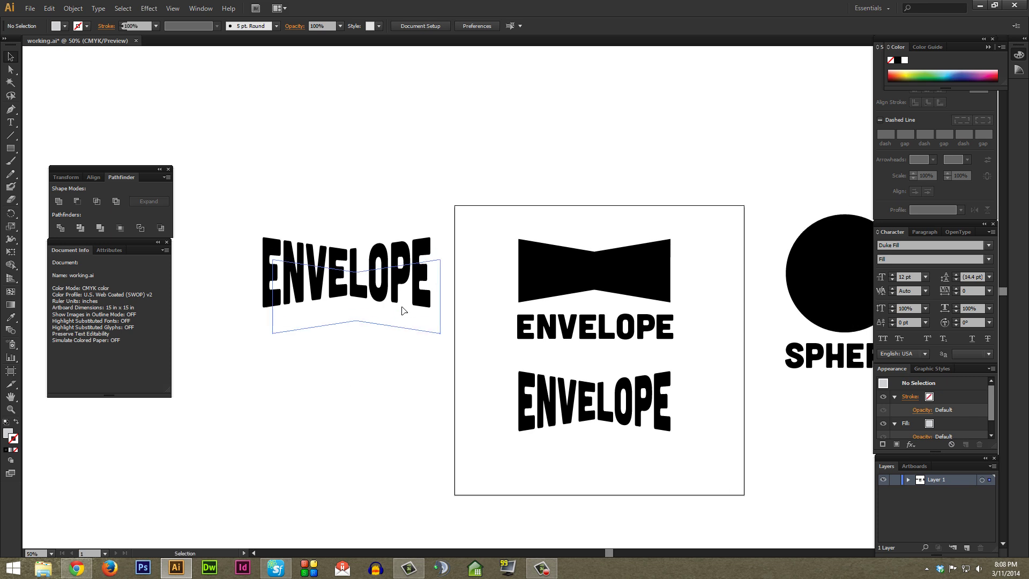
# Test arching the envelope's top mesh point, undo it, and deselect the warped text
pyautogui.press('a')
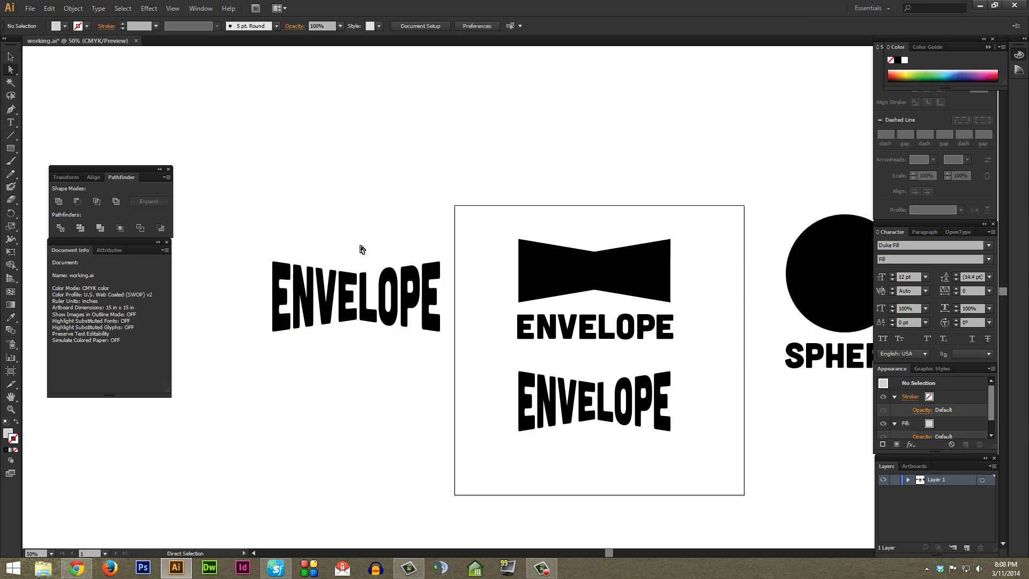
pyautogui.click(357, 275)
pyautogui.moveTo(357, 277); pyautogui.dragTo(328, 243)
pyautogui.click(427, 215)
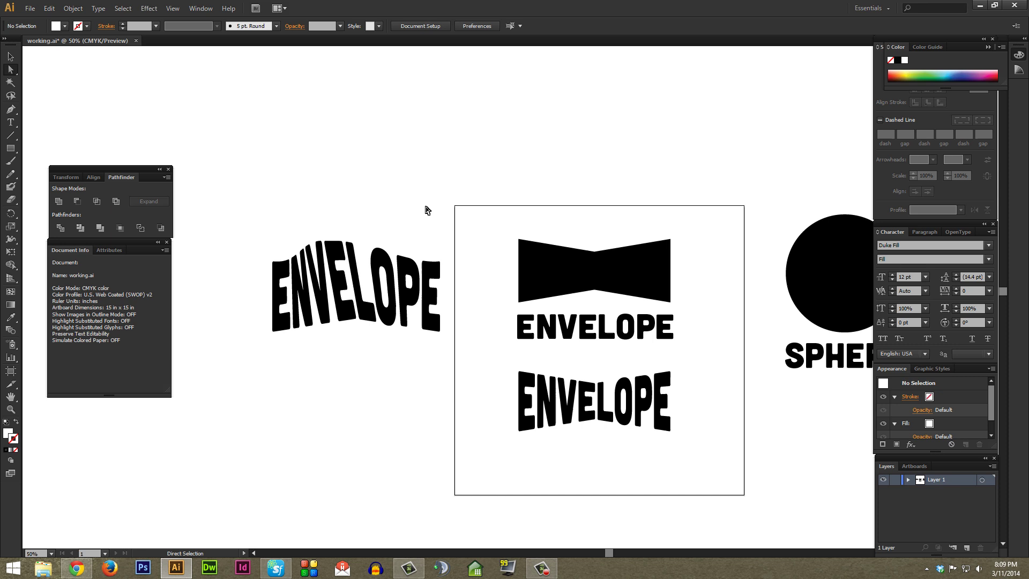
pyautogui.hotkey('ctrl', 'z')
pyautogui.hotkey('ctrl', 'z')
pyautogui.hotkey('ctrl', 'z')
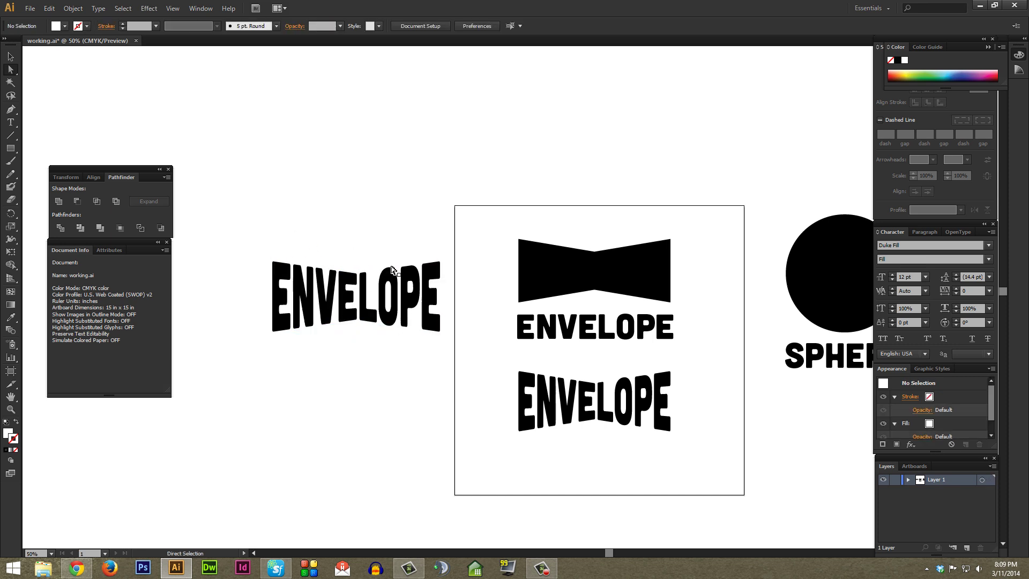
pyautogui.press('v')
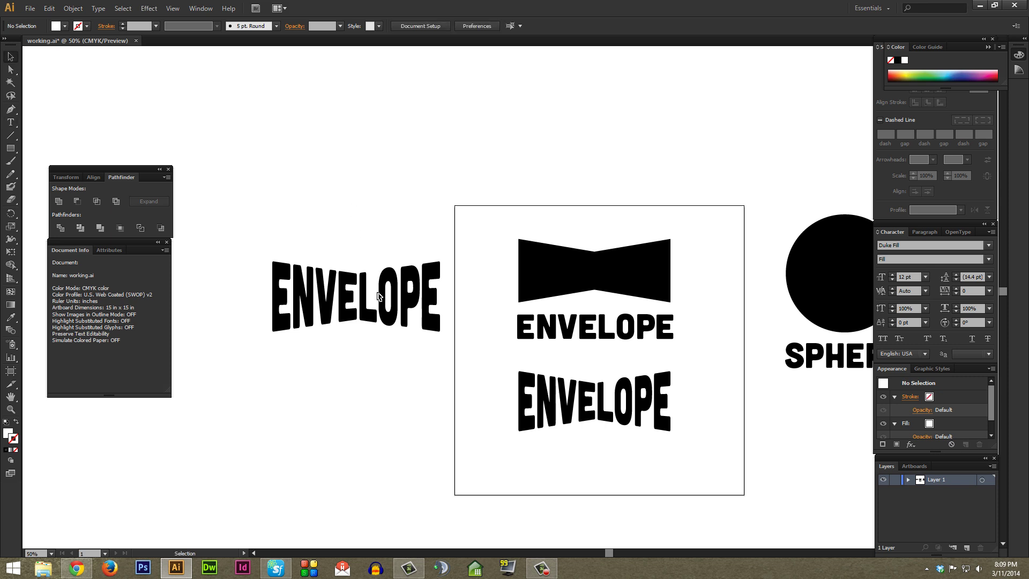
pyautogui.click(377, 296)
pyautogui.press('t')
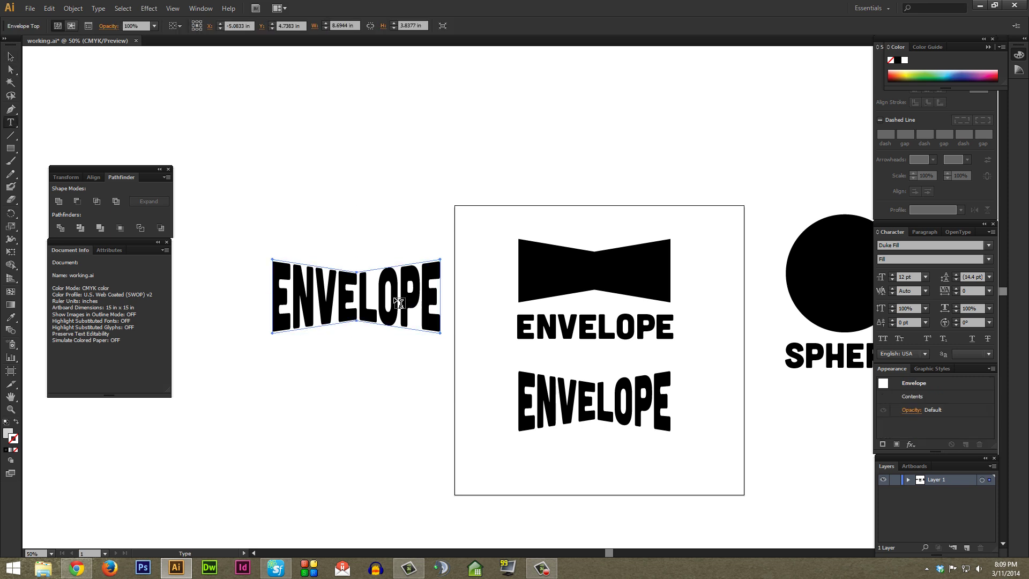
pyautogui.press('v')
pyautogui.click(362, 256)
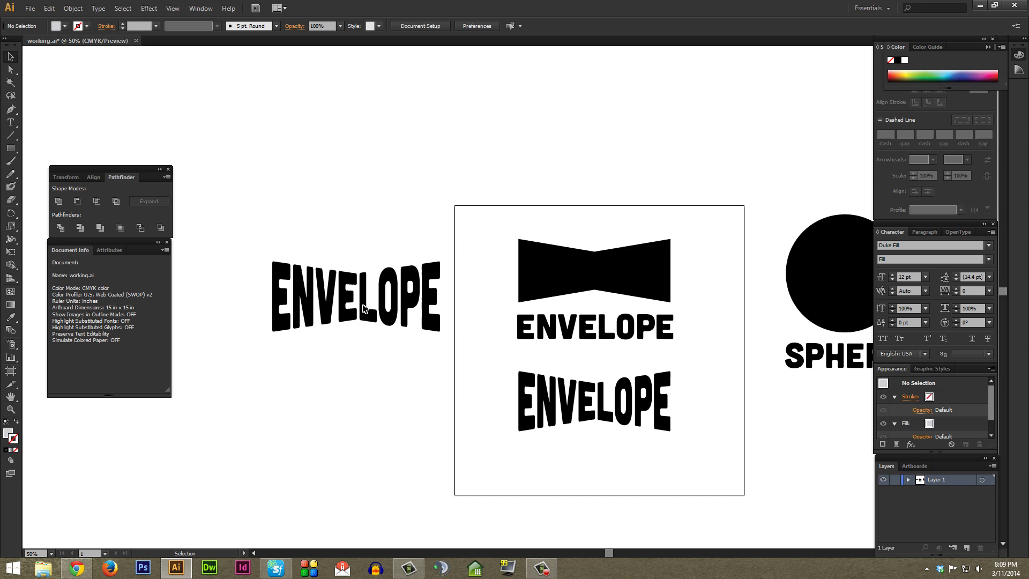
# Replace the envelope's text with WHATEVER, nudge it left, and exit isolation mode
pyautogui.doubleClick(362, 308)
pyautogui.press('t')
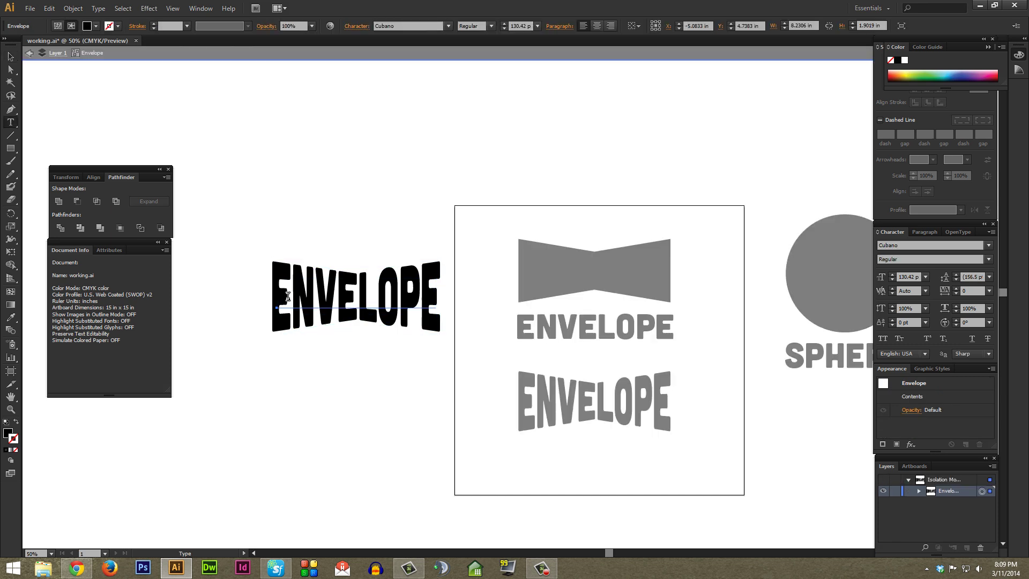
pyautogui.hotkey('ctrl', 'a')
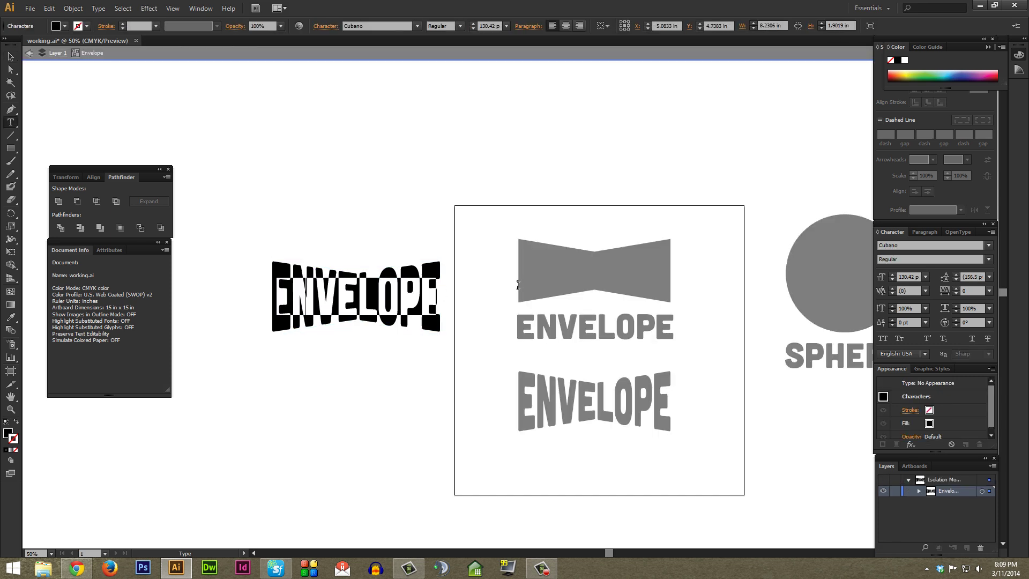
pyautogui.write('WHATEVER')
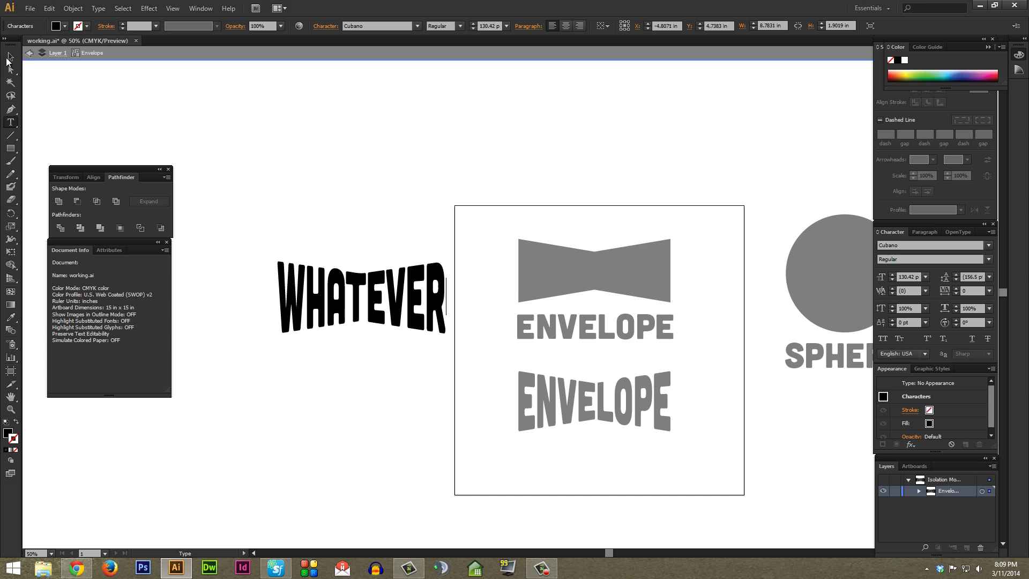
pyautogui.click(10, 56)
pyautogui.moveTo(424, 305); pyautogui.dragTo(415, 306)
pyautogui.doubleClick(411, 234)
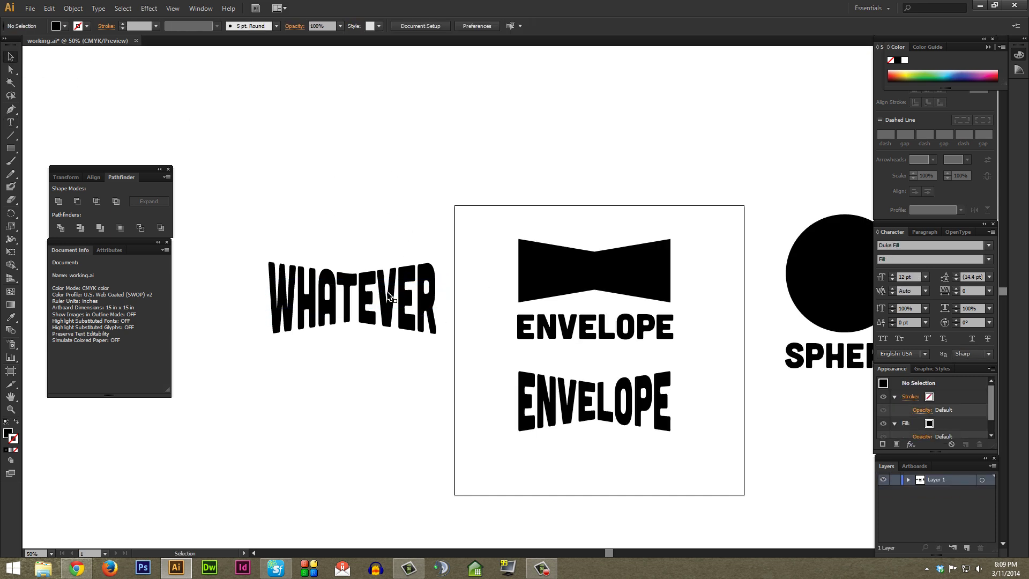
# Pan to the black circle, select it with the SPHERE text, and apply Make with Top Object
pyautogui.press('space')
pyautogui.moveTo(492, 203); pyautogui.dragTo(308, 246)
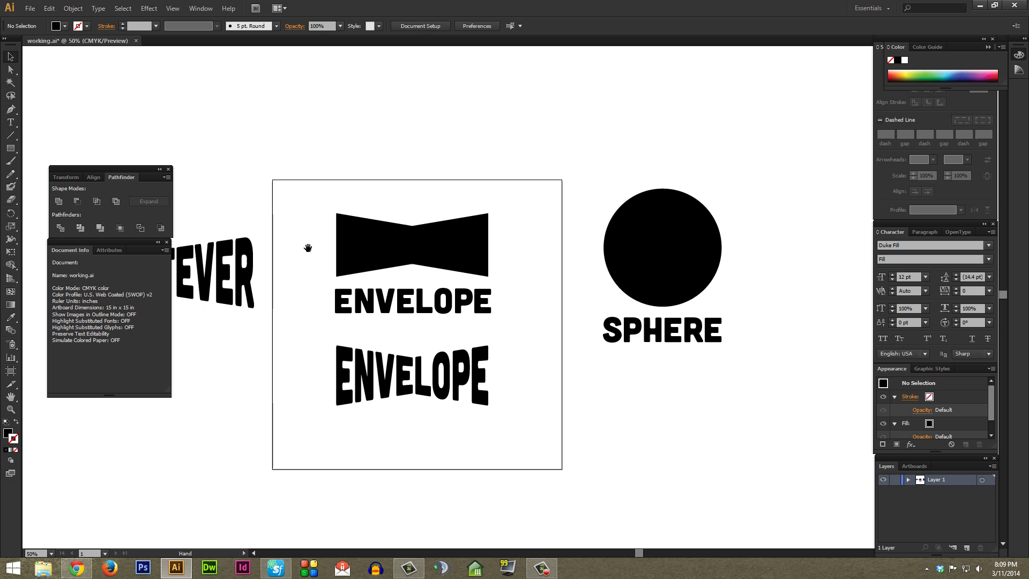
pyautogui.moveTo(691, 166); pyautogui.dragTo(529, 166)
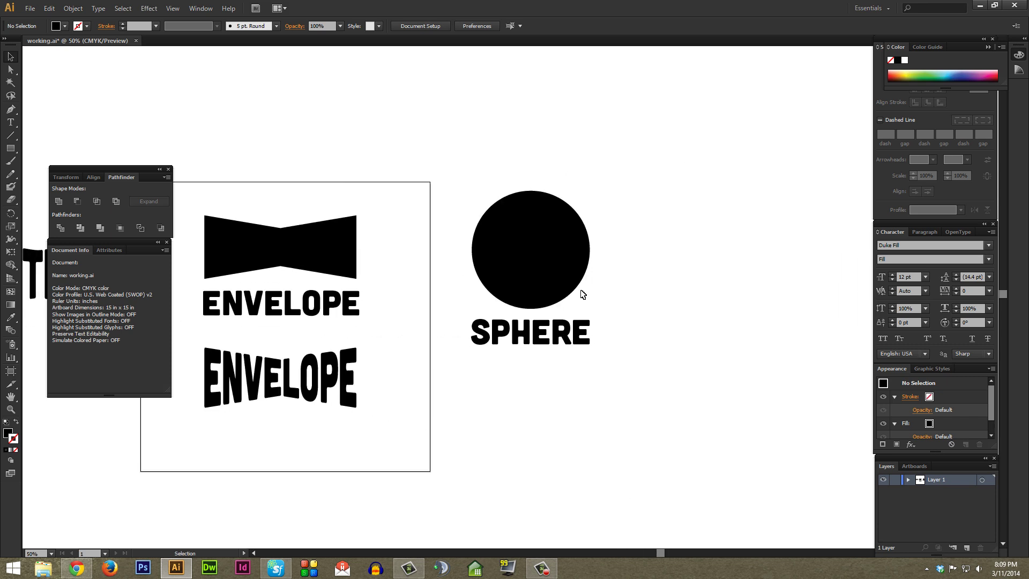
pyautogui.moveTo(680, 136); pyautogui.dragTo(684, 184)
pyautogui.moveTo(444, 140); pyautogui.dragTo(545, 319)
pyautogui.click(73, 8)
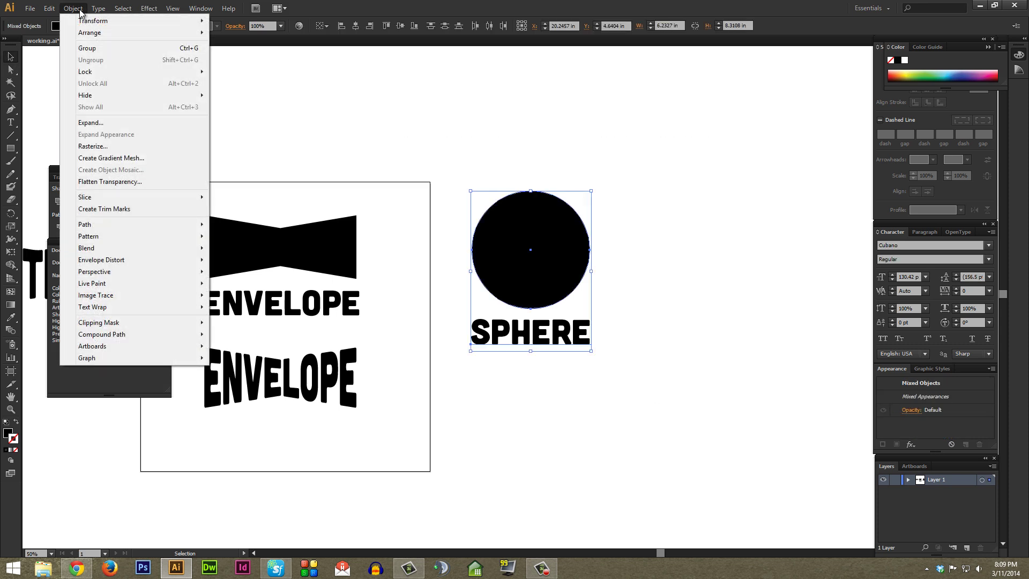
pyautogui.moveTo(154, 266)
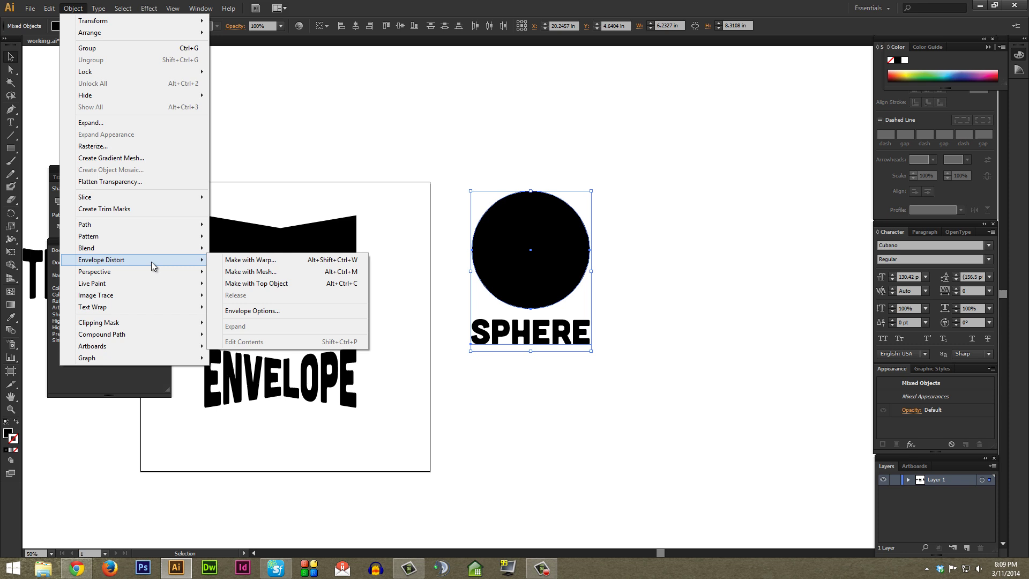
pyautogui.click(278, 288)
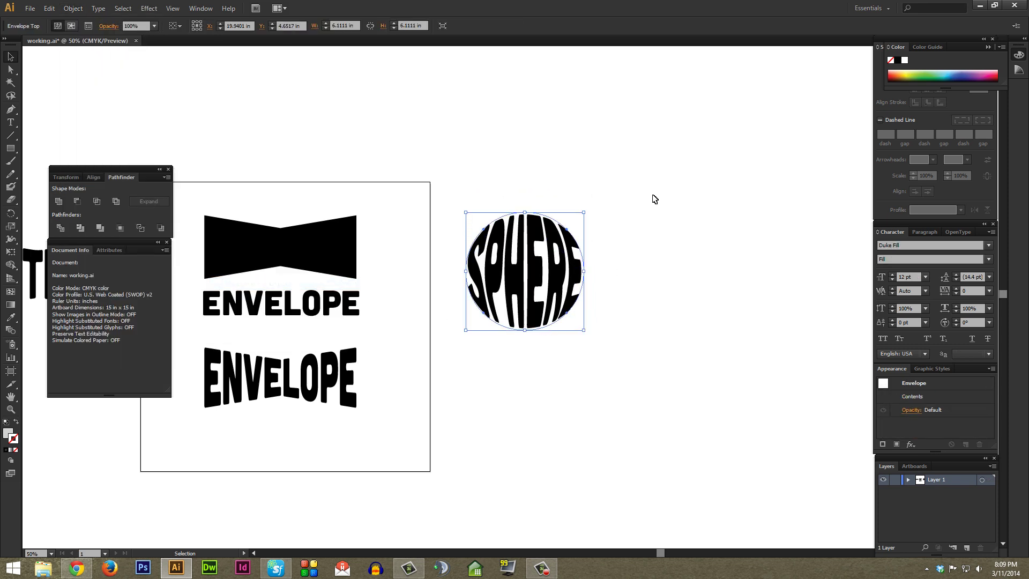
# Move the circle-warped SPHERE slightly down and reselect it
pyautogui.moveTo(521, 248); pyautogui.dragTo(518, 263)
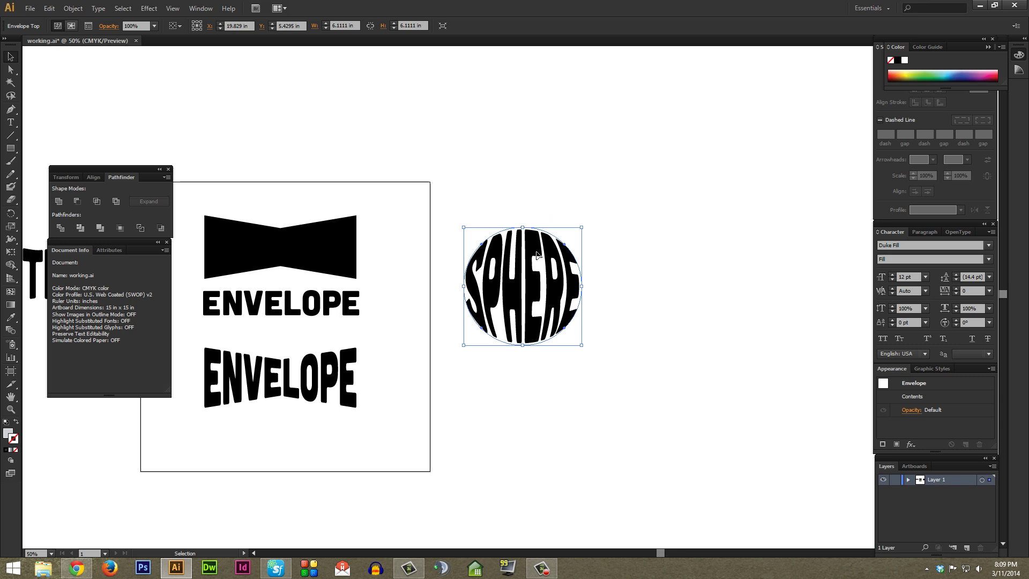
pyautogui.press('t')
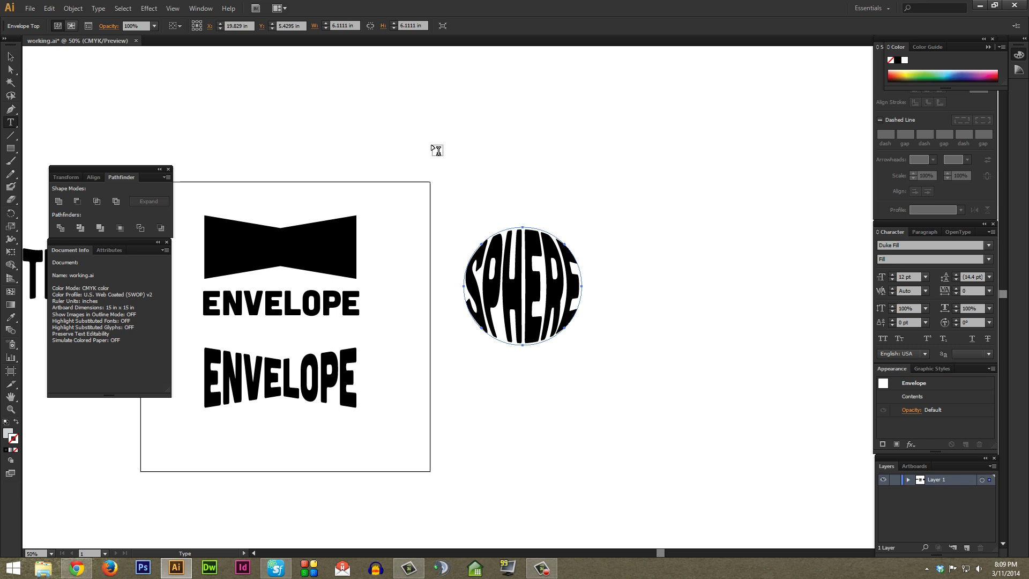
pyautogui.click(10, 56)
pyautogui.click(524, 288)
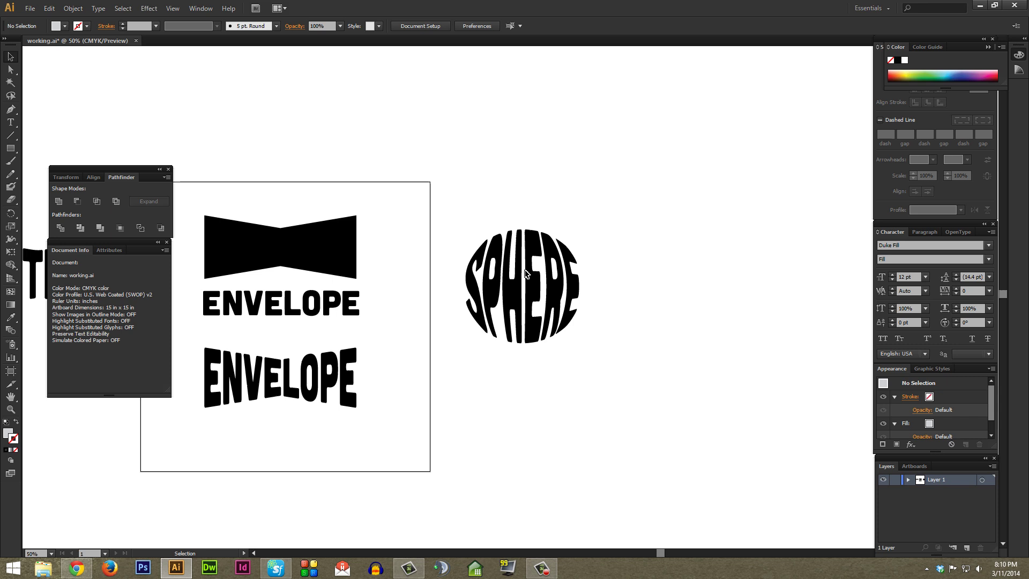
pyautogui.click(525, 273)
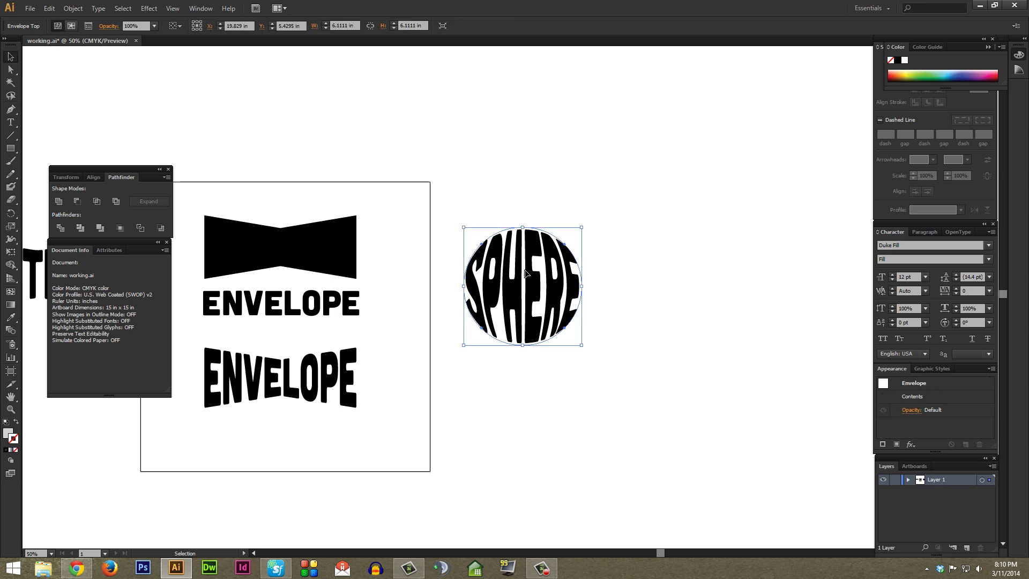
# Isolate the SPHERE envelope, retype its text as NEAT, and exit with Escape
pyautogui.rightClick(525, 274)
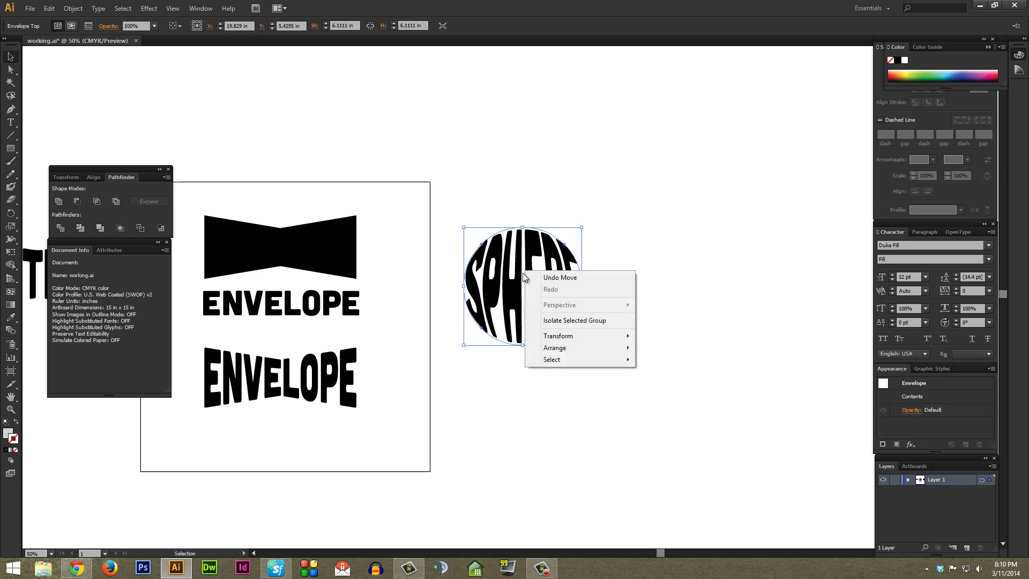
pyautogui.click(566, 321)
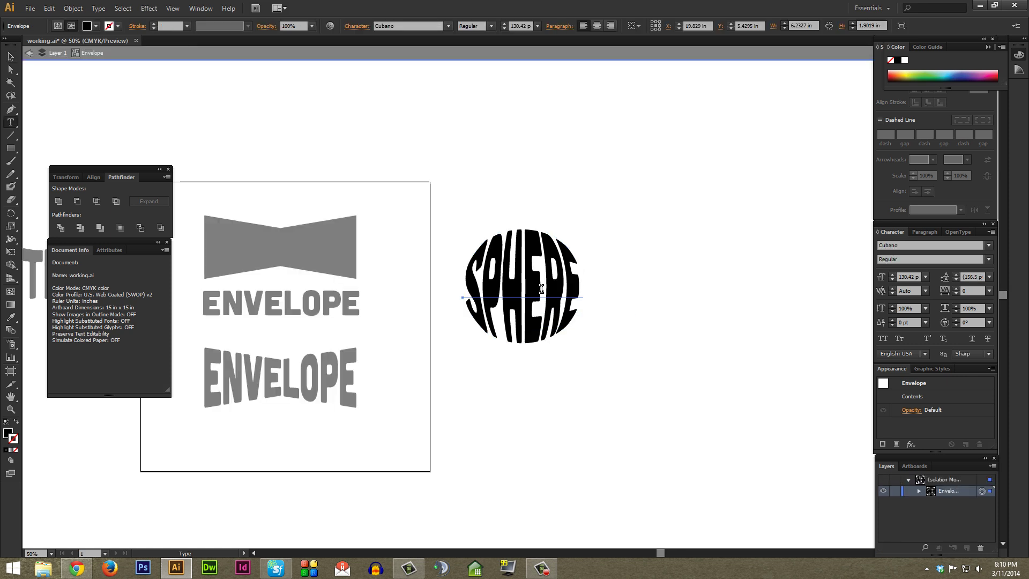
pyautogui.moveTo(565, 285); pyautogui.dragTo(411, 277)
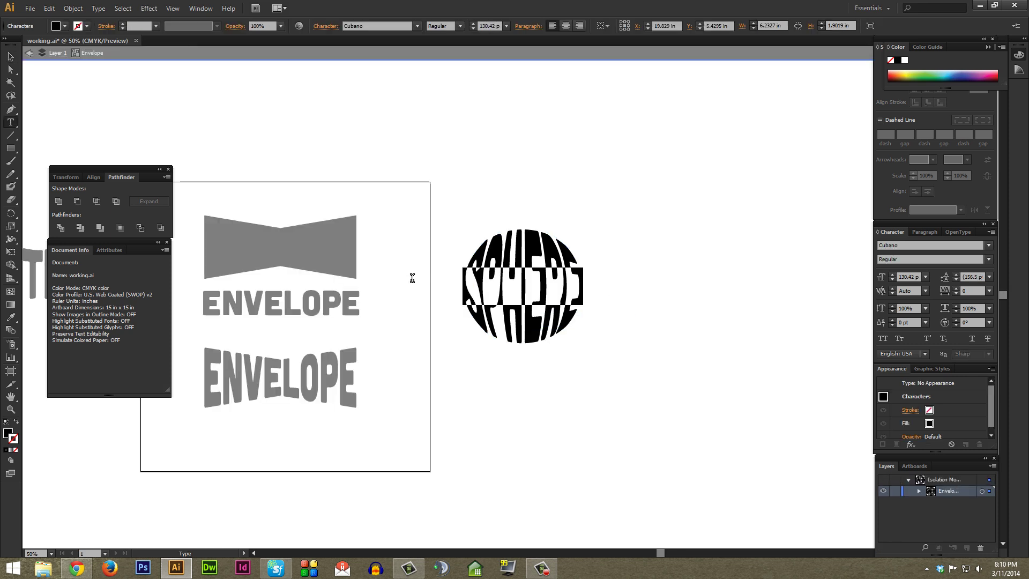
pyautogui.write('NEAT')
pyautogui.press('Escape')
pyautogui.press('Escape')
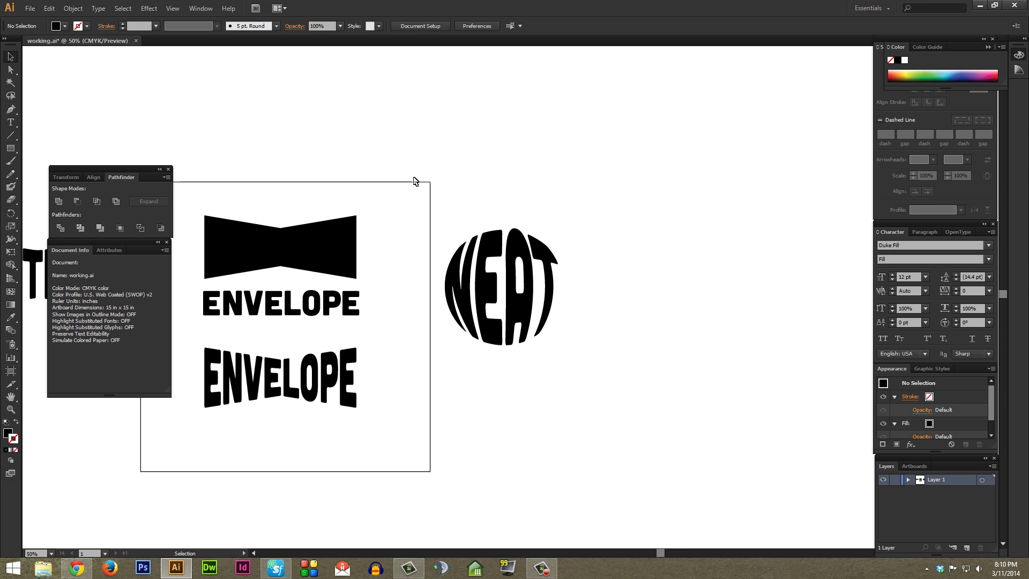
pyautogui.hscroll(-1, 413, 201)
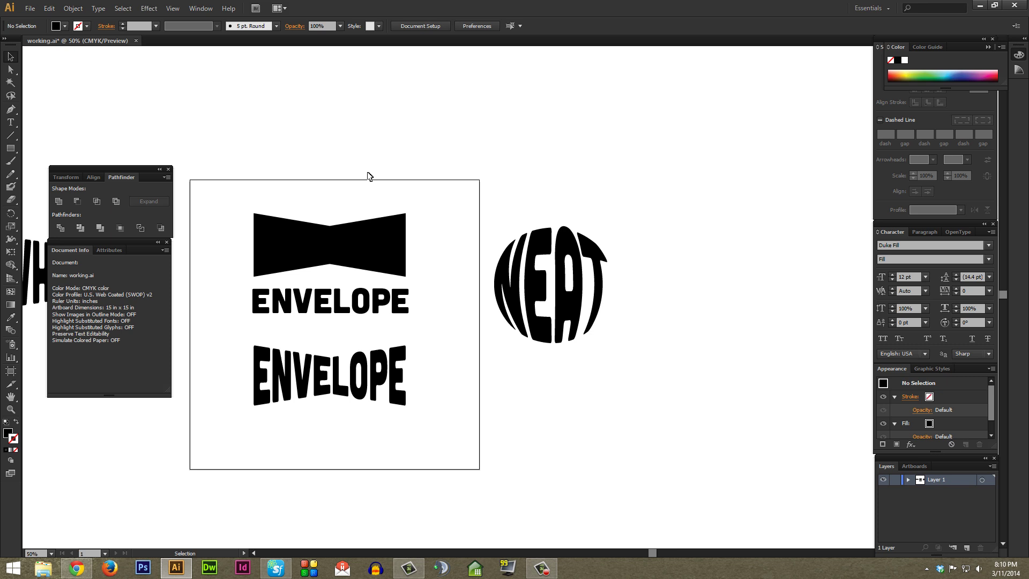
pyautogui.moveTo(323, 161); pyautogui.dragTo(489, 197)
pyautogui.moveTo(539, 244); pyautogui.dragTo(520, 224)
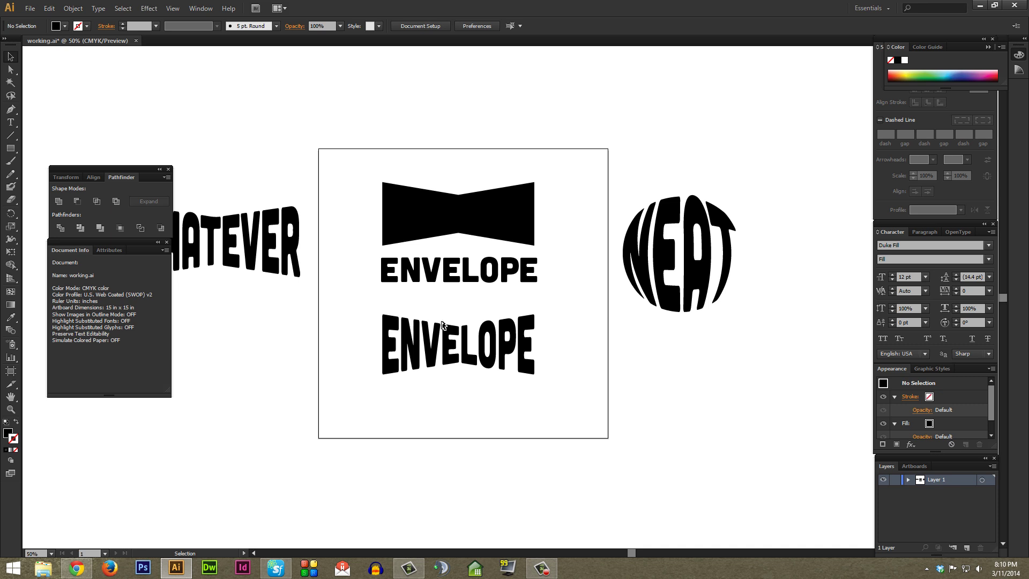
pyautogui.click(421, 372)
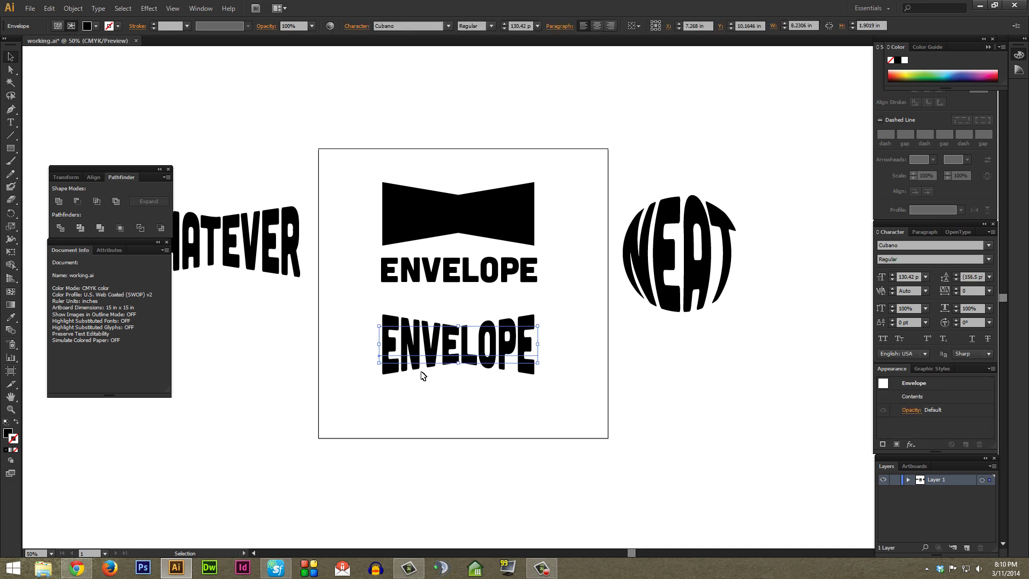
pyautogui.click(484, 407)
pyautogui.hscroll(1, 556, 320)
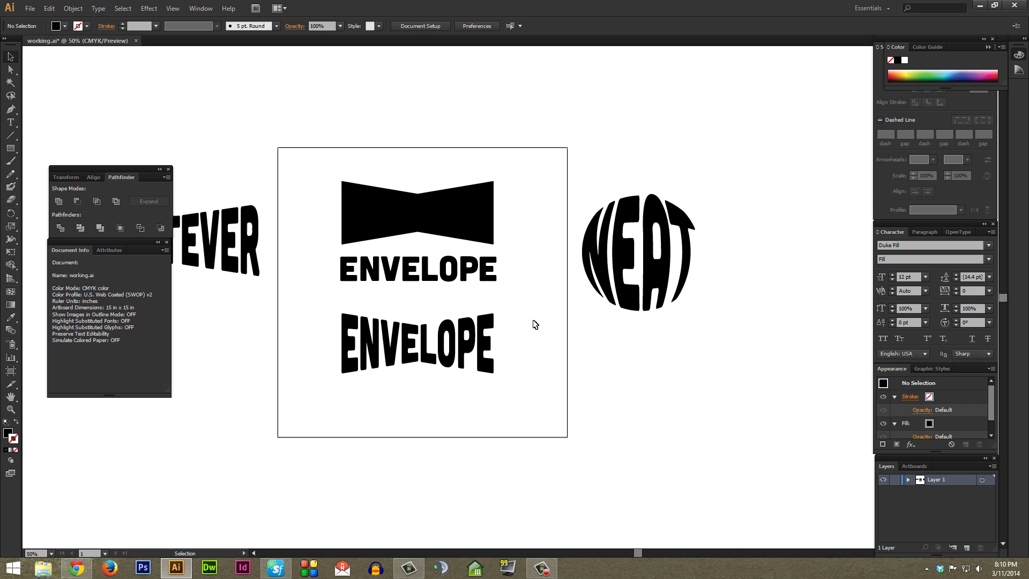